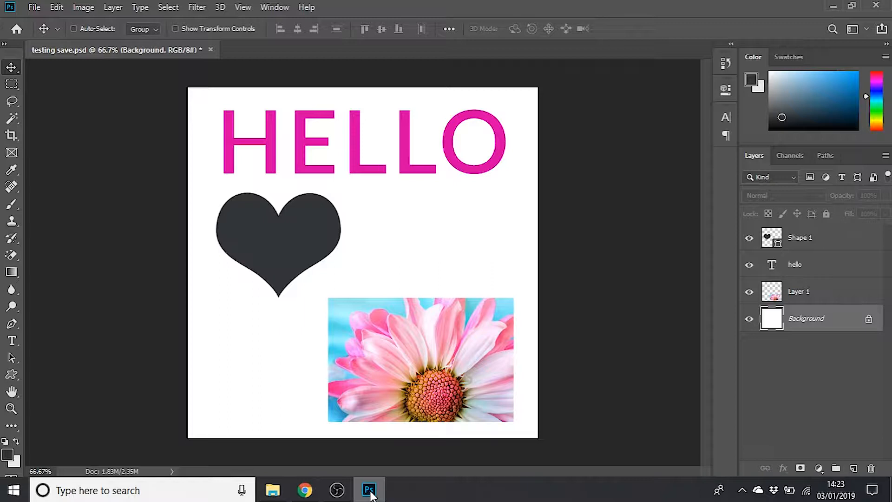
# - Open the layer style settings for the hello text layer and try out its opacity, leaving it at 100%
pyautogui.hotkey('ctrl', '+')
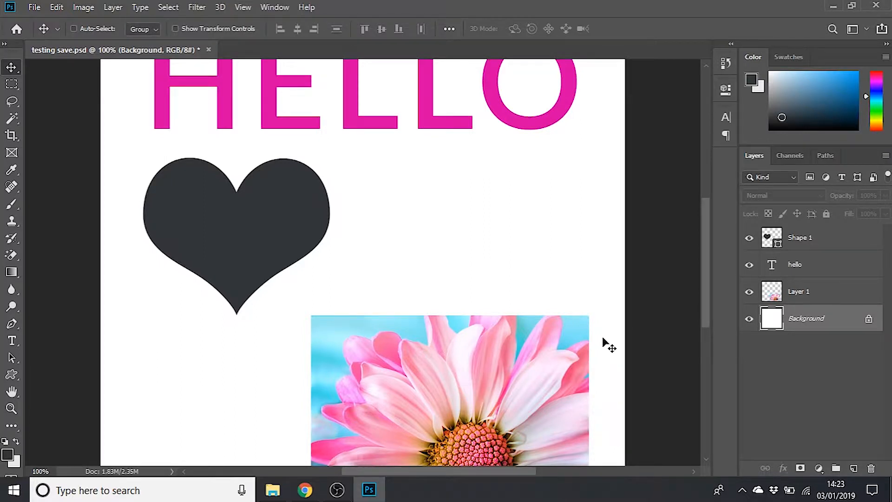
pyautogui.moveTo(709, 261); pyautogui.dragTo(707, 231)
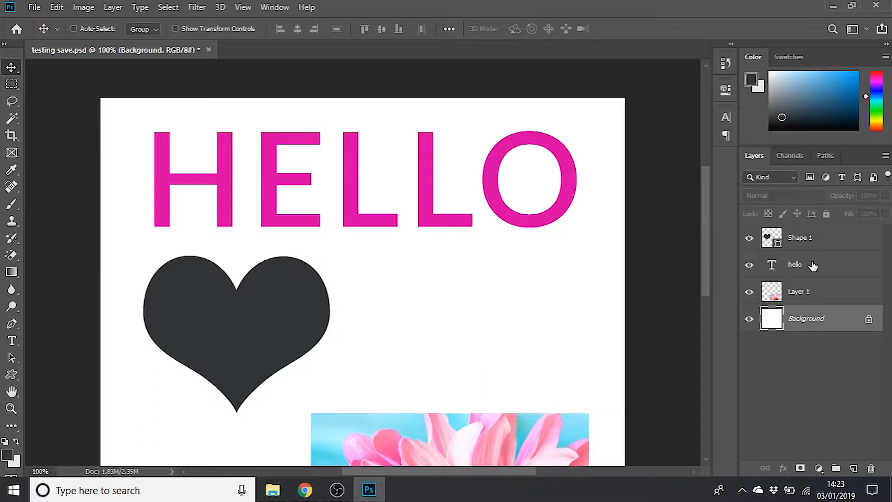
pyautogui.click(869, 265)
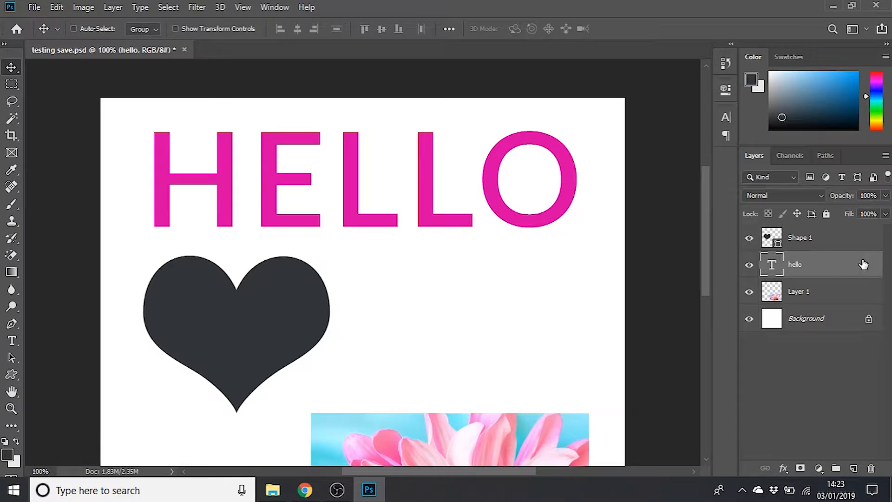
pyautogui.doubleClick(863, 265)
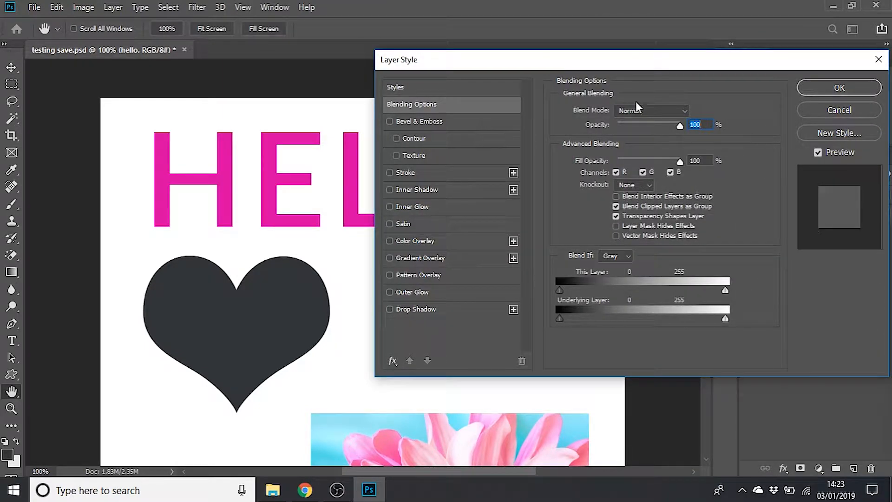
pyautogui.moveTo(579, 61)
pyautogui.mouseDown()
pyautogui.moveTo(504, 54)
pyautogui.moveTo(364, 64)
pyautogui.moveTo(545, 76)
pyautogui.moveTo(582, 55)
pyautogui.moveTo(570, 55)
pyautogui.mouseUp()
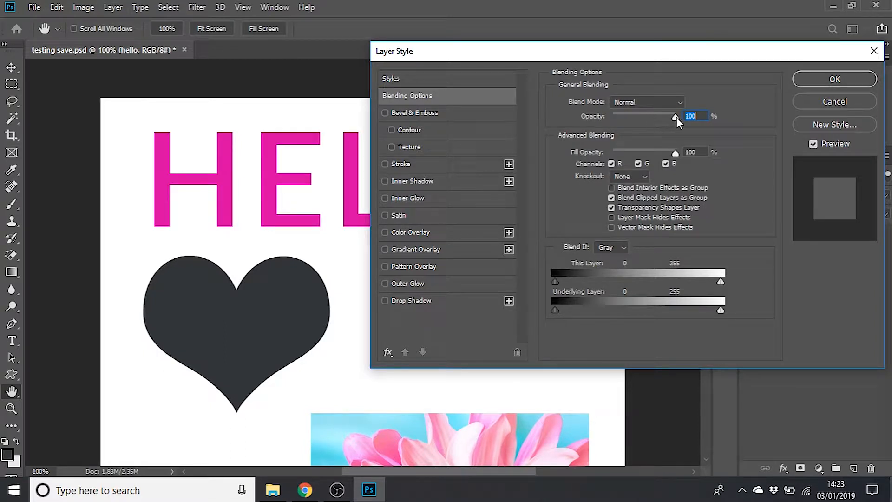
pyautogui.moveTo(677, 118)
pyautogui.mouseDown()
pyautogui.moveTo(616, 125)
pyautogui.moveTo(688, 130)
pyautogui.mouseUp()
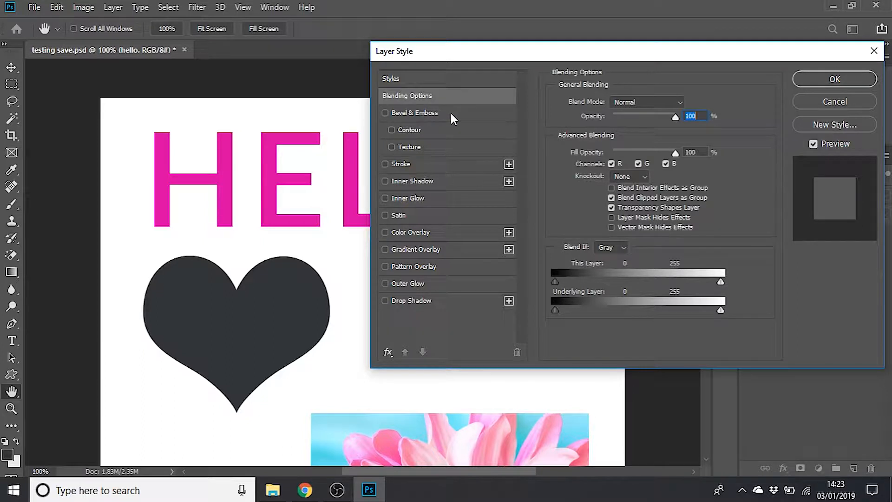
# - Try a Bevel & Emboss on the hello text with depth 209%, size 16 px and soften 2 px
pyautogui.click(425, 114)
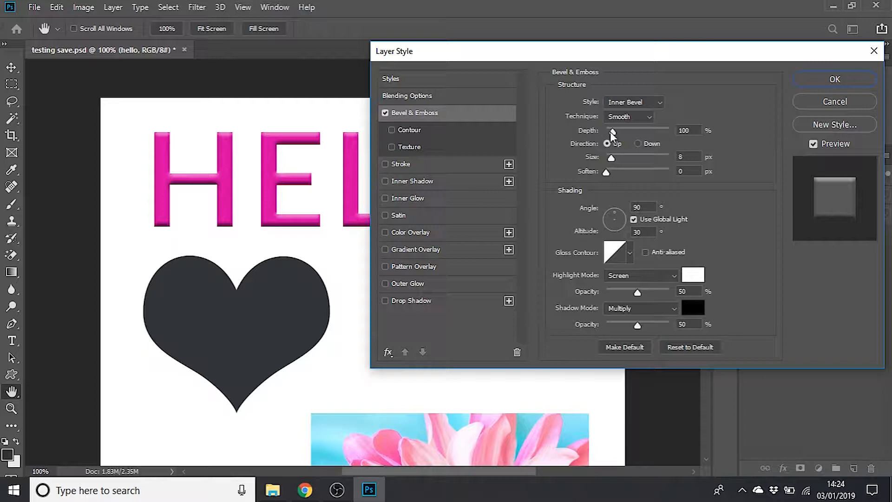
pyautogui.moveTo(612, 132); pyautogui.dragTo(613, 158)
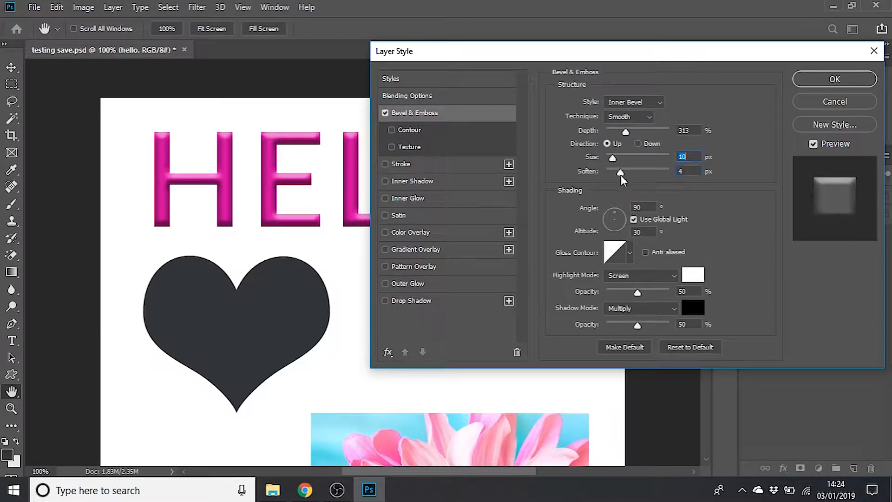
pyautogui.click(621, 174)
pyautogui.moveTo(621, 174); pyautogui.dragTo(620, 132)
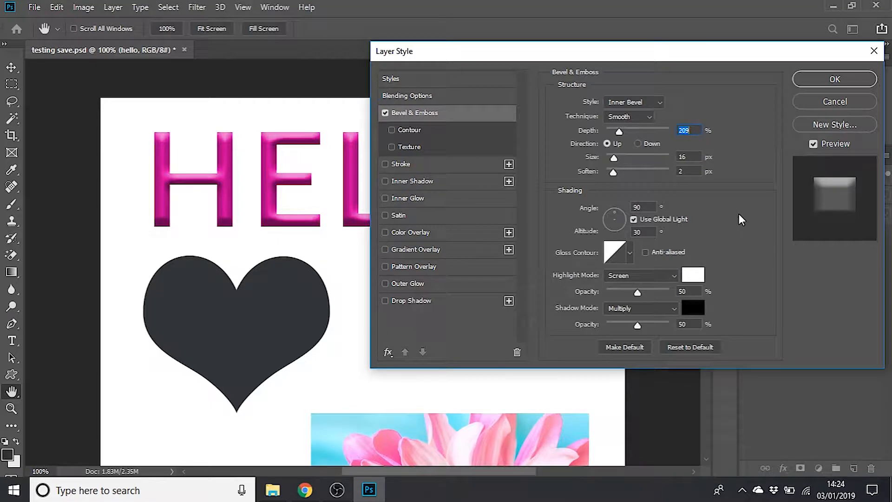
# - Set the bevel's highlight colour to a bright blue
pyautogui.click(693, 275)
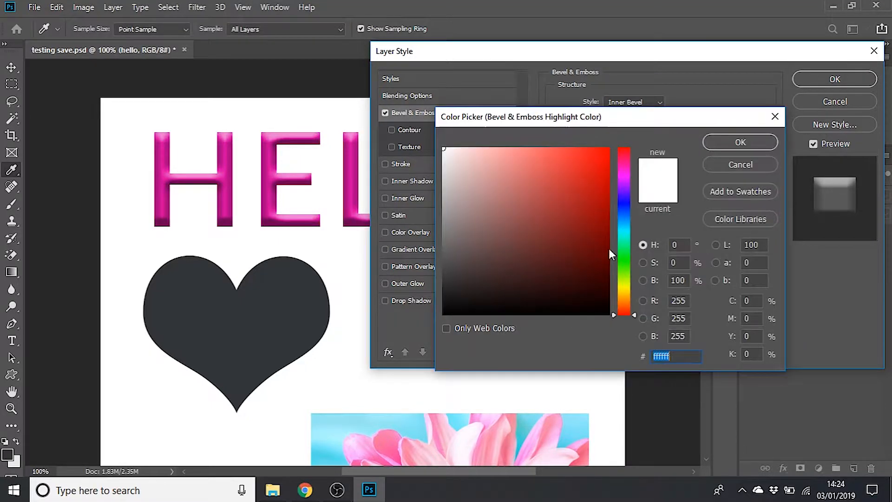
pyautogui.write('ff0000')
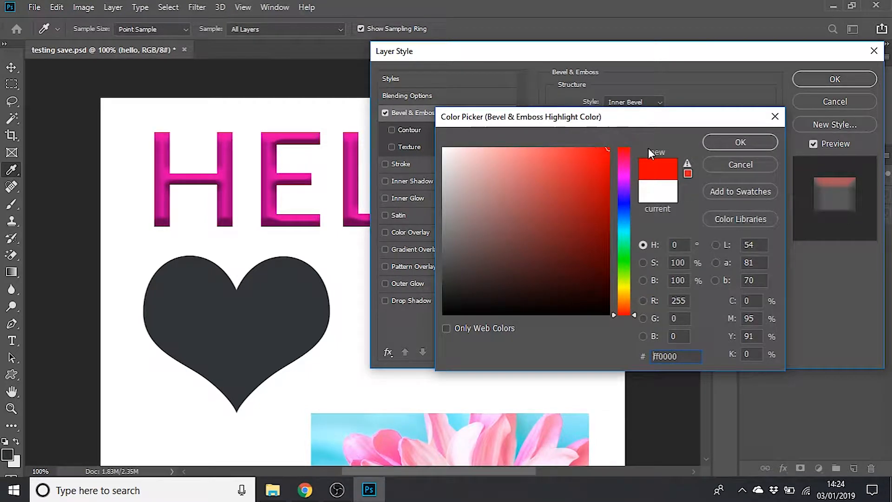
pyautogui.click(623, 206)
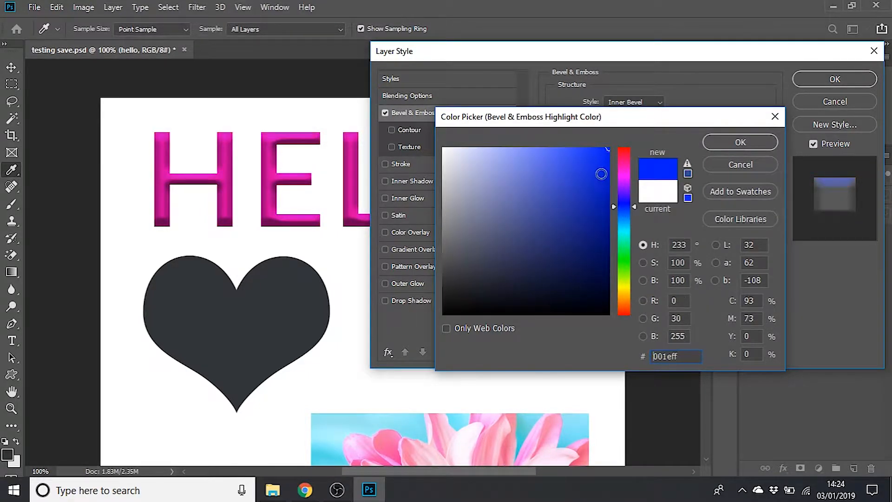
pyautogui.click(597, 156)
pyautogui.click(723, 143)
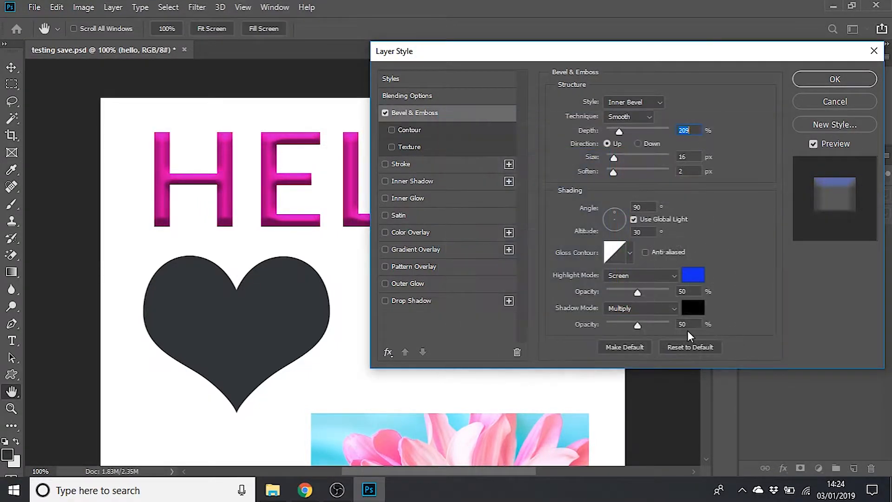
# - Try a blue-violet shadow colour for the bevel, and turn Bevel & Emboss off
pyautogui.click(694, 308)
pyautogui.click(620, 197)
pyautogui.moveTo(603, 165); pyautogui.dragTo(608, 148)
pyautogui.click(710, 142)
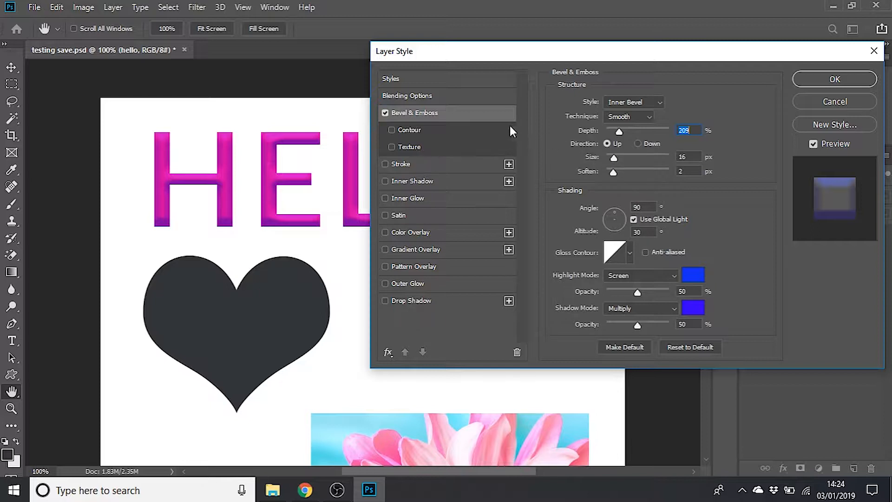
pyautogui.click(385, 114)
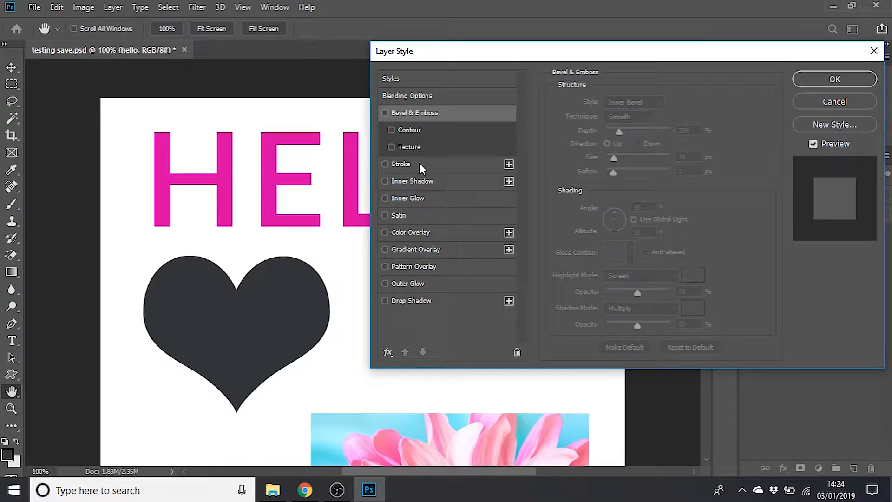
# - Try a 7 px stroke in black (000000) around the hello text
pyautogui.click(433, 166)
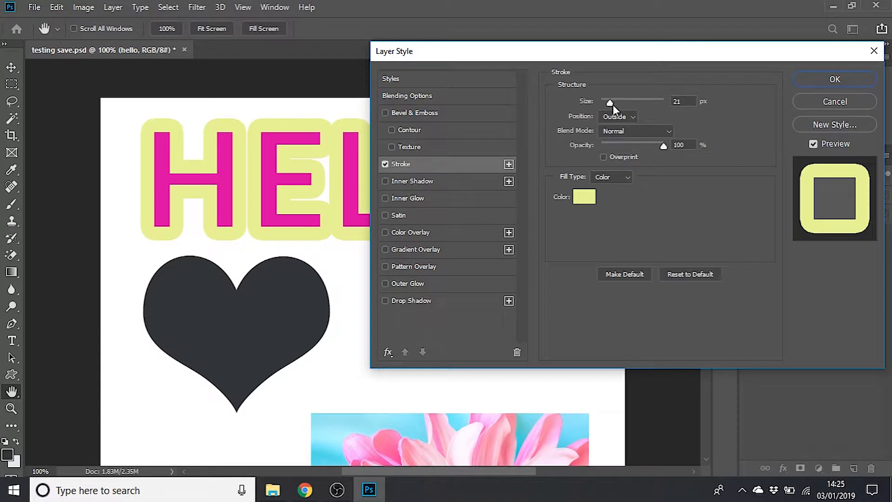
pyautogui.moveTo(612, 104); pyautogui.dragTo(606, 104)
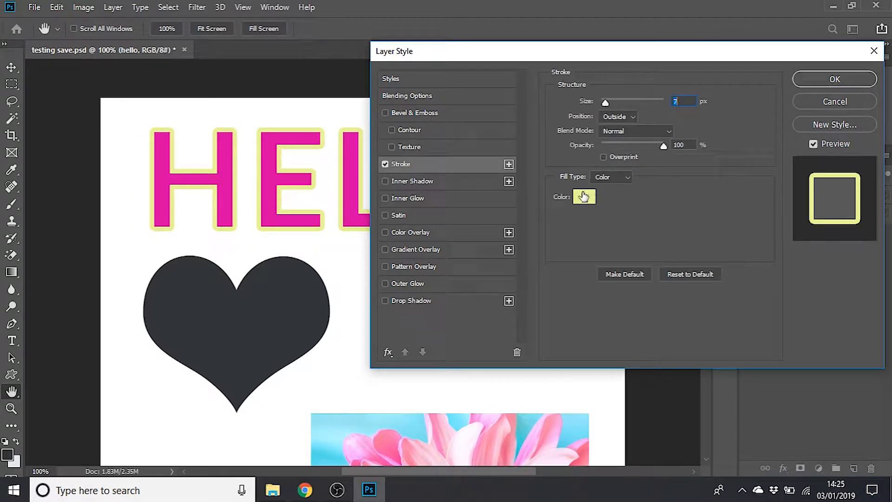
pyautogui.click(583, 197)
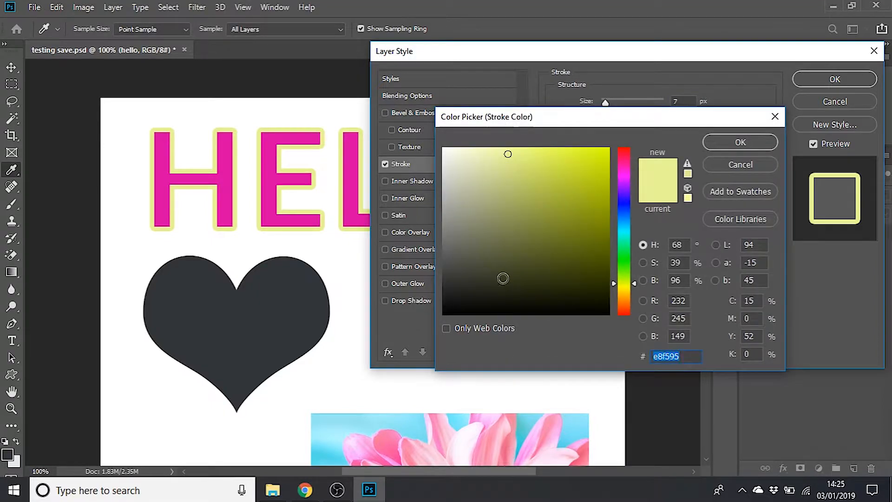
pyautogui.write('000000')
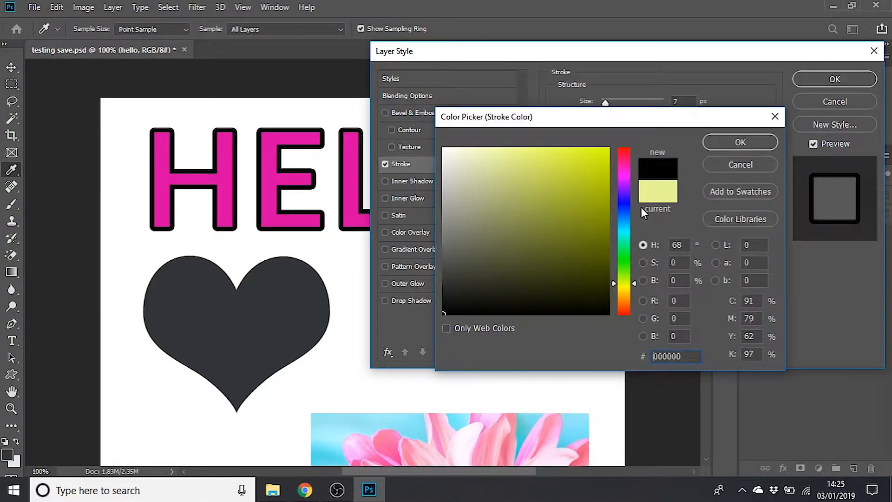
pyautogui.click(726, 141)
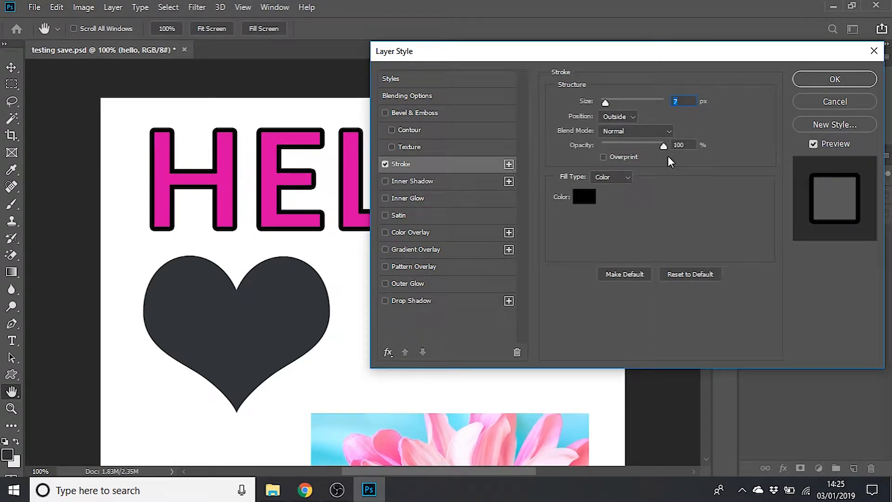
# - Try the stroke's Inside and Outside positions and its opacity, and turn the stroke off
pyautogui.click(625, 119)
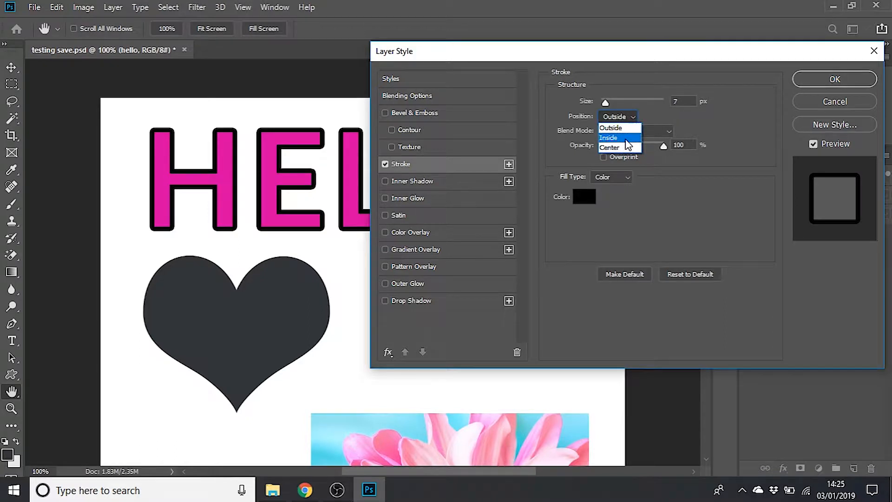
pyautogui.click(627, 138)
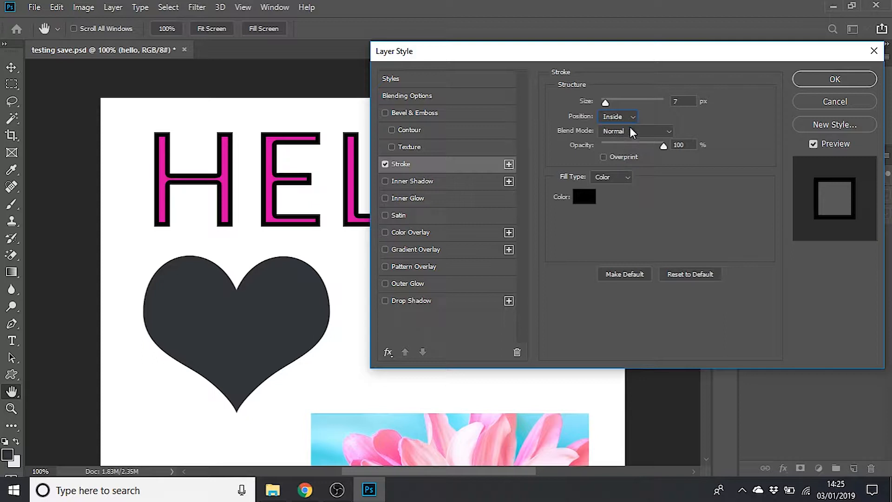
pyautogui.click(628, 117)
pyautogui.click(623, 125)
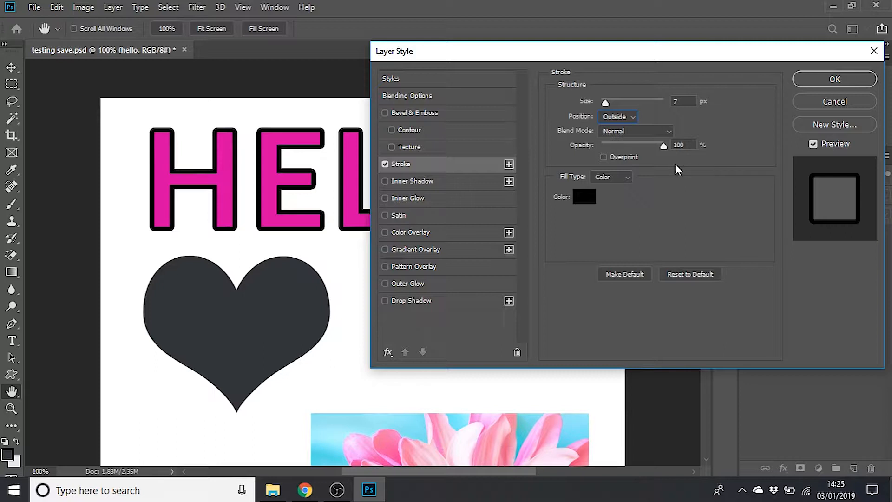
pyautogui.moveTo(665, 147)
pyautogui.mouseDown()
pyautogui.moveTo(612, 152)
pyautogui.moveTo(701, 158)
pyautogui.mouseUp()
pyautogui.click(385, 164)
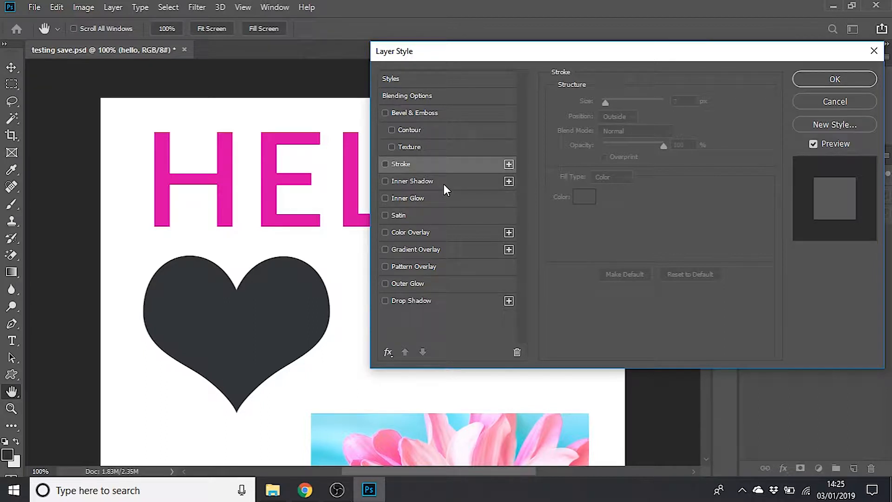
# - Add an Inner Shadow to the hello text and set its colour to black (000000)
pyautogui.click(430, 181)
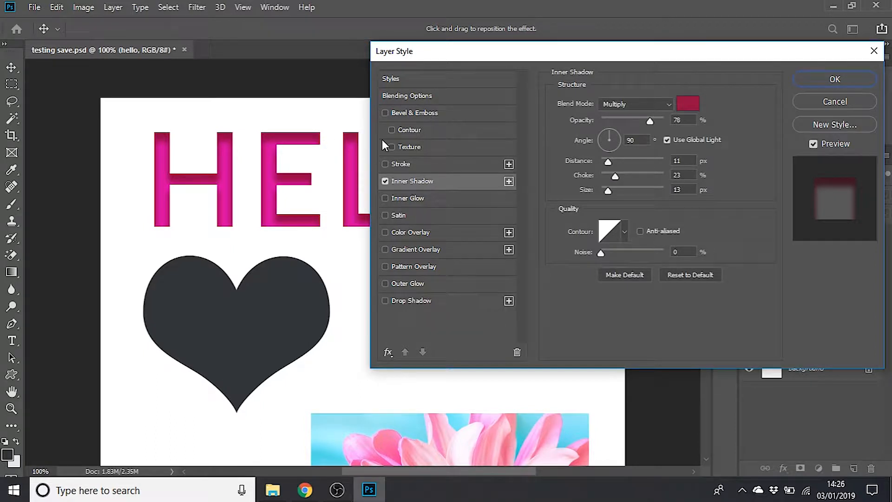
pyautogui.click(681, 108)
pyautogui.write('000000')
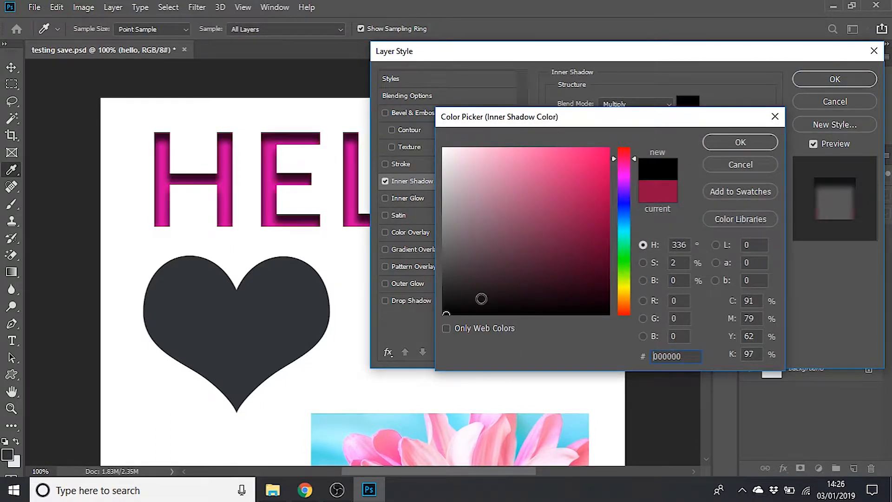
pyautogui.click(725, 143)
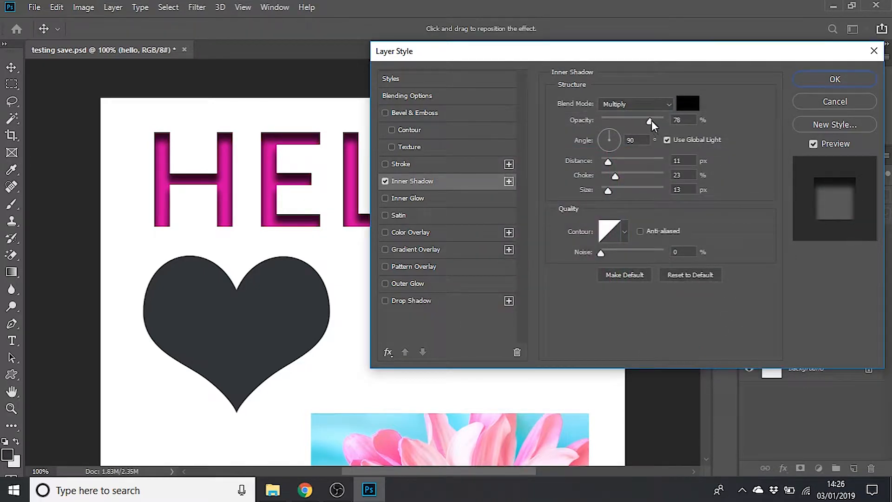
# - Set the inner shadow to 61% opacity, 3 px distance, 10% choke and 6 px size, and apply the layer style
pyautogui.moveTo(650, 121)
pyautogui.mouseDown()
pyautogui.moveTo(612, 120)
pyautogui.moveTo(641, 126)
pyautogui.mouseUp()
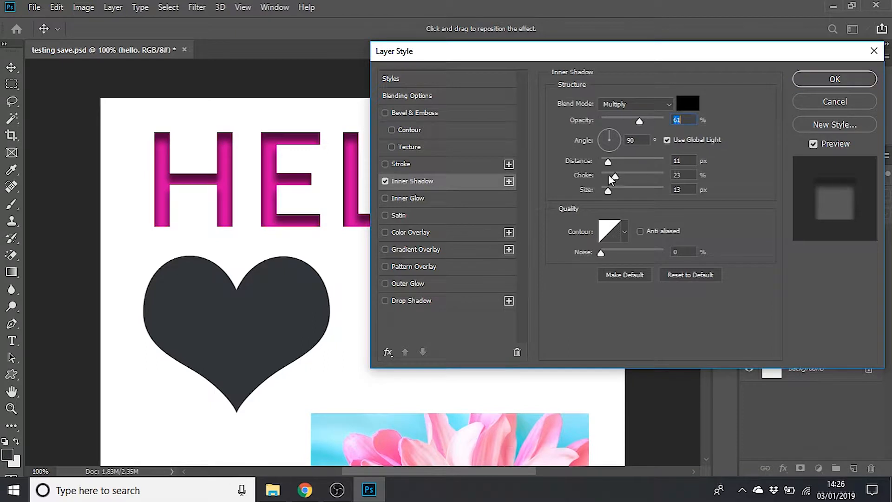
pyautogui.moveTo(610, 163)
pyautogui.mouseDown()
pyautogui.moveTo(606, 190)
pyautogui.moveTo(604, 164)
pyautogui.moveTo(620, 164)
pyautogui.moveTo(604, 163)
pyautogui.mouseUp()
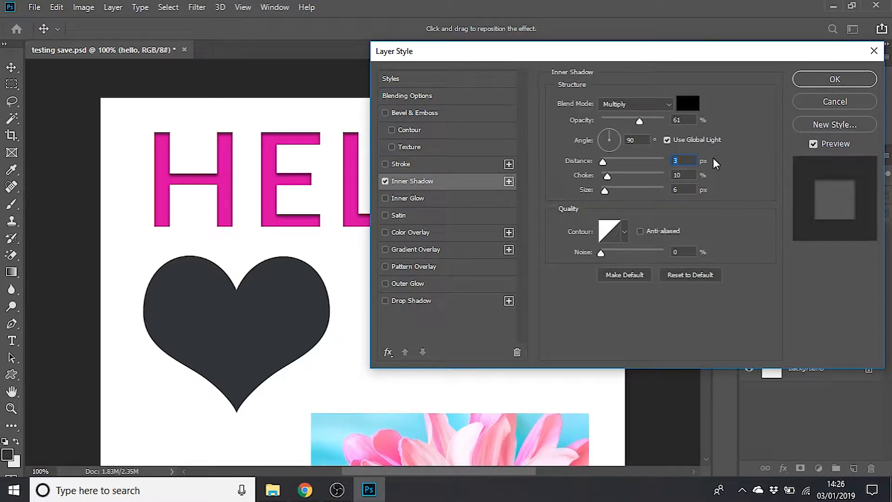
pyautogui.click(844, 79)
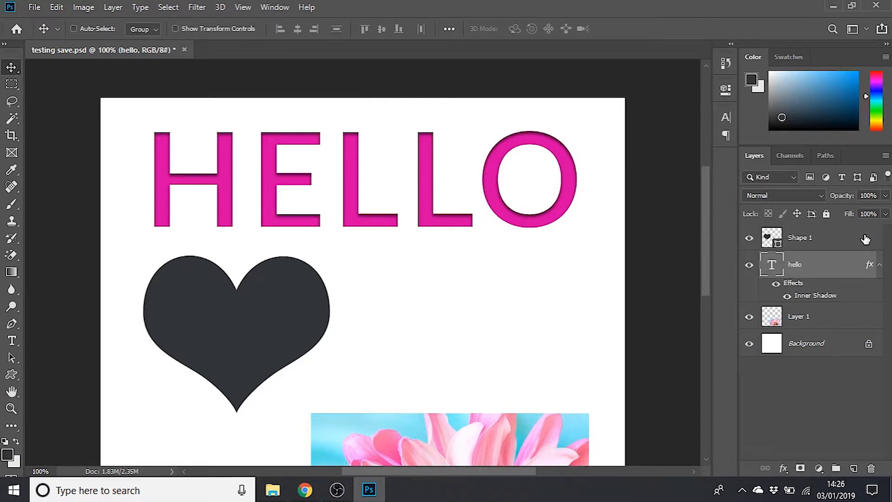
# - Add an Inner Glow to the heart on the Shape 1 layer and set its colour to white (ffffff)
pyautogui.click(865, 239)
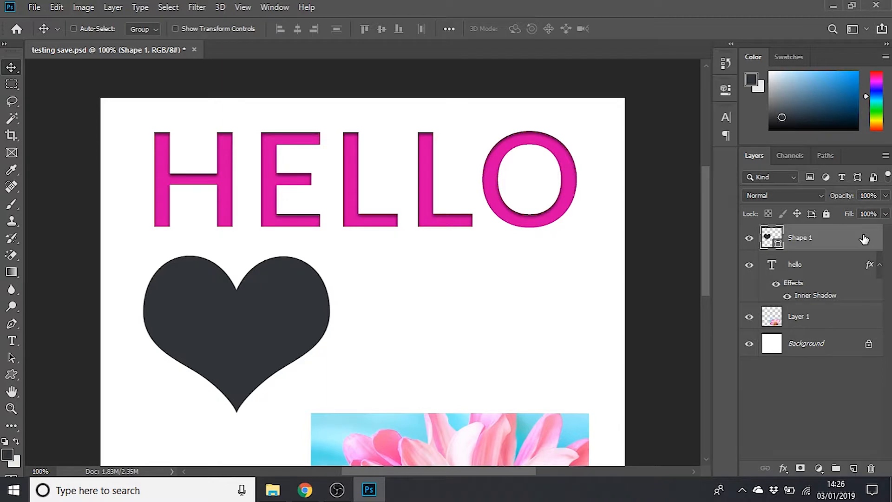
pyautogui.doubleClick(865, 239)
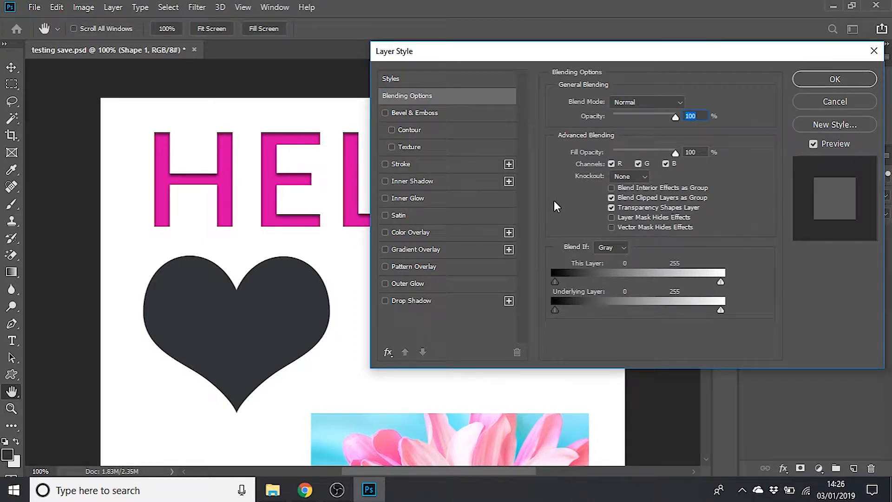
pyautogui.click(403, 198)
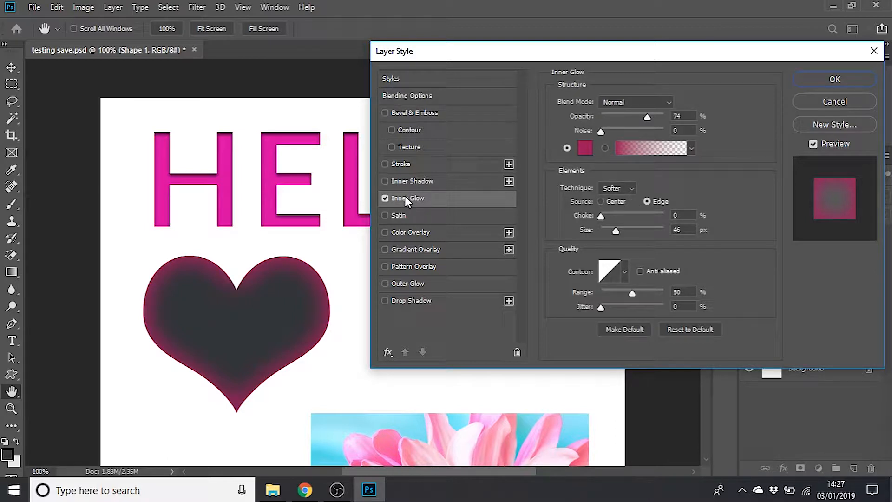
pyautogui.click(585, 149)
pyautogui.write('ffffff')
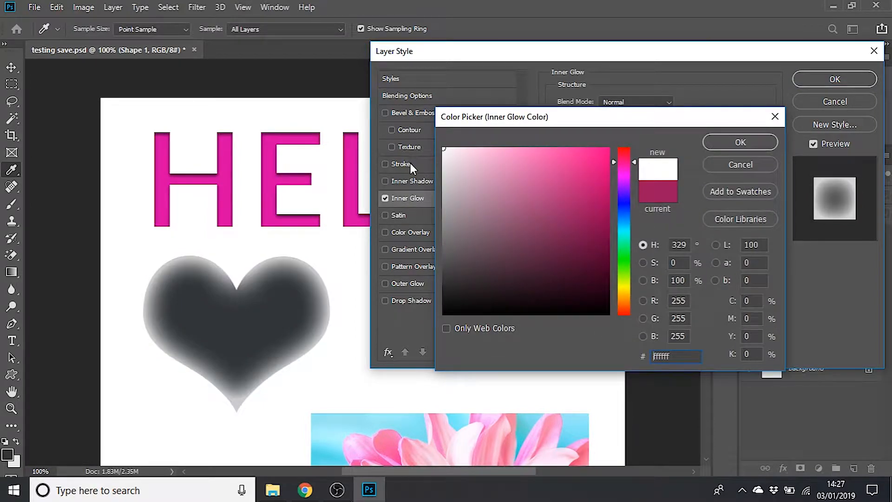
pyautogui.click(728, 143)
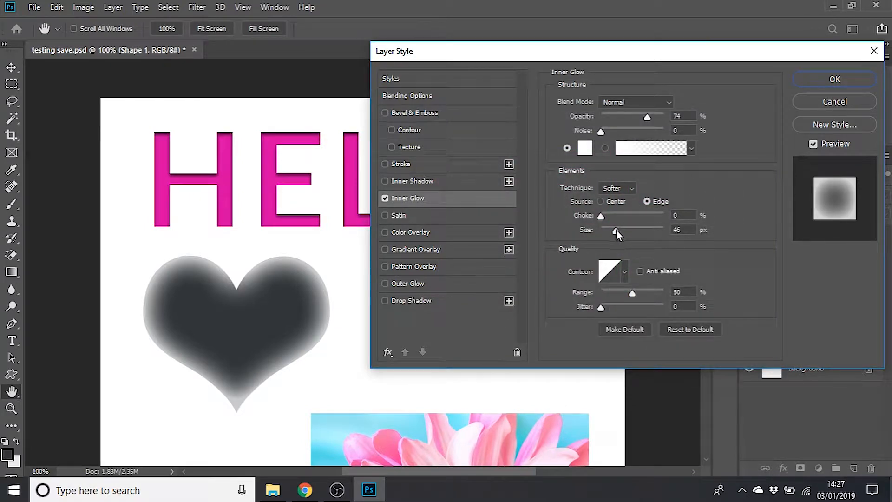
# - Set the inner glow size to 16 px, compare Multiply with Normal blending, and turn the inner glow off
pyautogui.moveTo(616, 229); pyautogui.dragTo(611, 233)
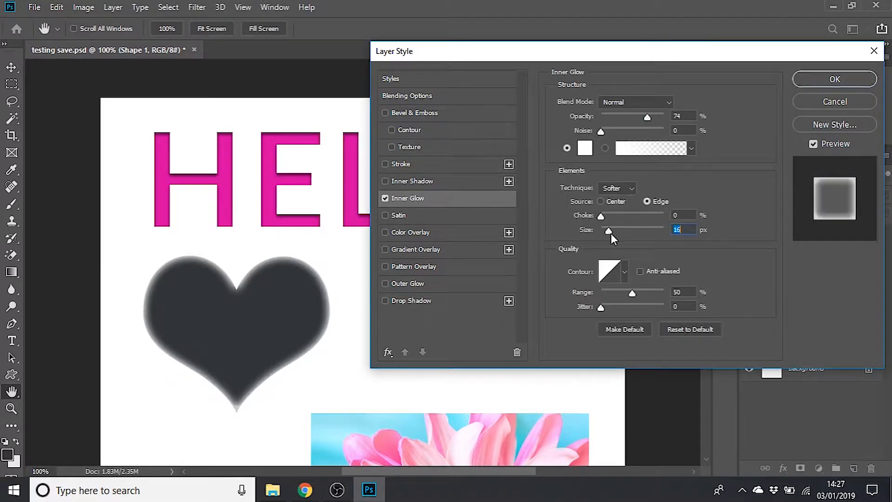
pyautogui.click(618, 102)
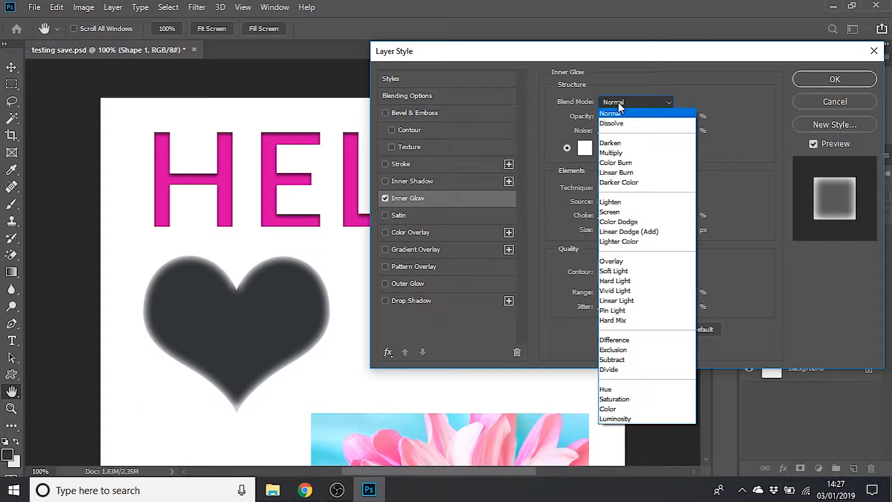
pyautogui.click(618, 154)
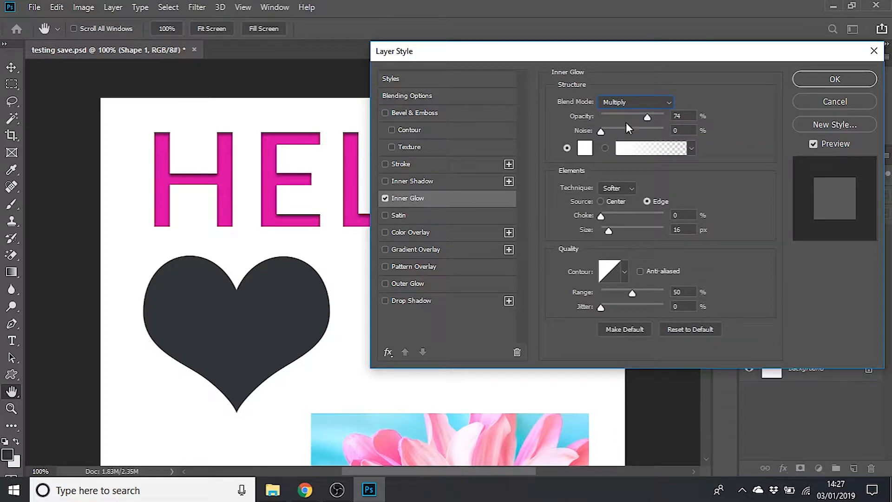
pyautogui.click(633, 103)
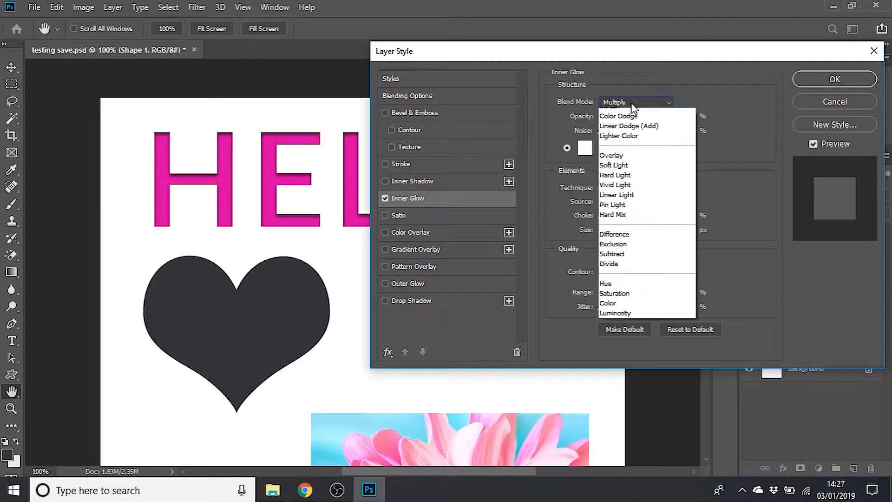
pyautogui.click(633, 114)
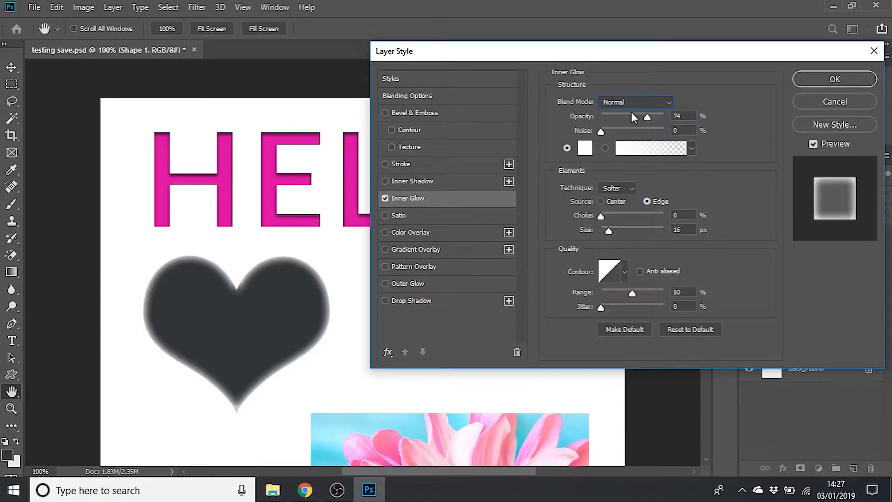
pyautogui.click(385, 197)
# - Add a Satin effect to the heart with a -135° angle and 77% opacity
pyautogui.click(402, 215)
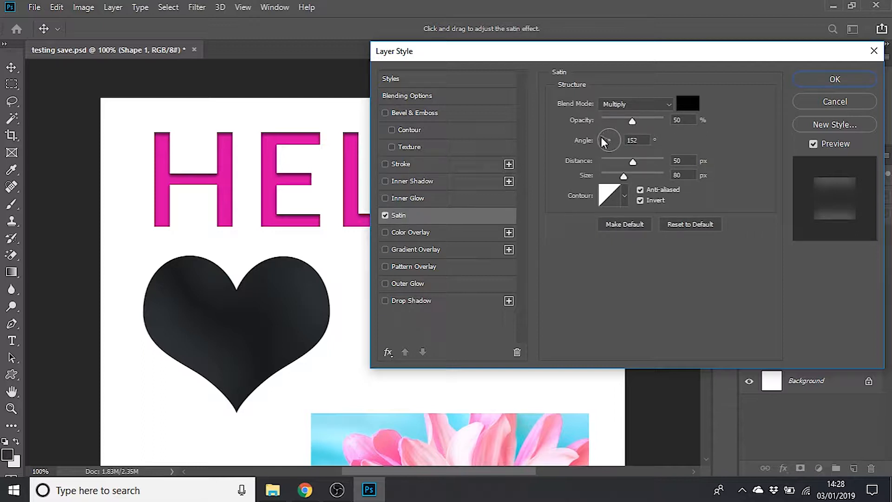
pyautogui.moveTo(606, 133); pyautogui.dragTo(607, 152)
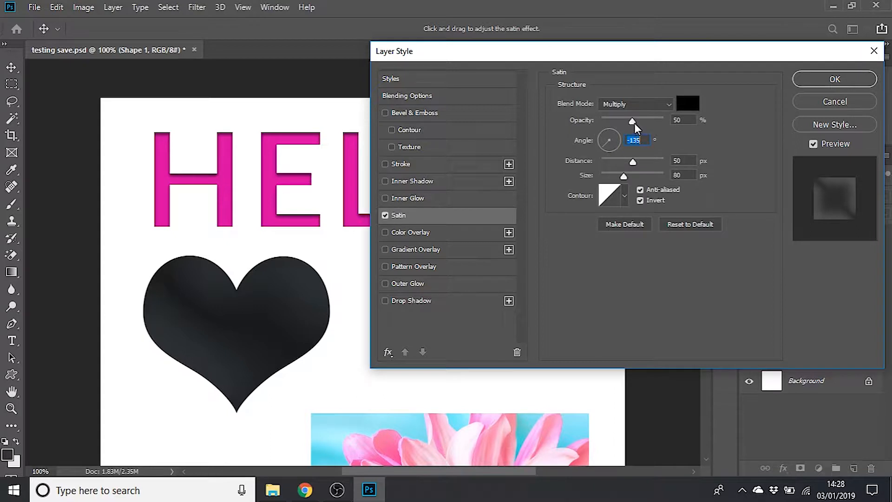
pyautogui.moveTo(634, 122)
pyautogui.mouseDown()
pyautogui.moveTo(657, 121)
pyautogui.moveTo(632, 121)
pyautogui.moveTo(650, 122)
pyautogui.mouseUp()
# - Try the satin in red (ff0000) with 143 px distance and 43 px size, and turn the satin off
pyautogui.click(690, 110)
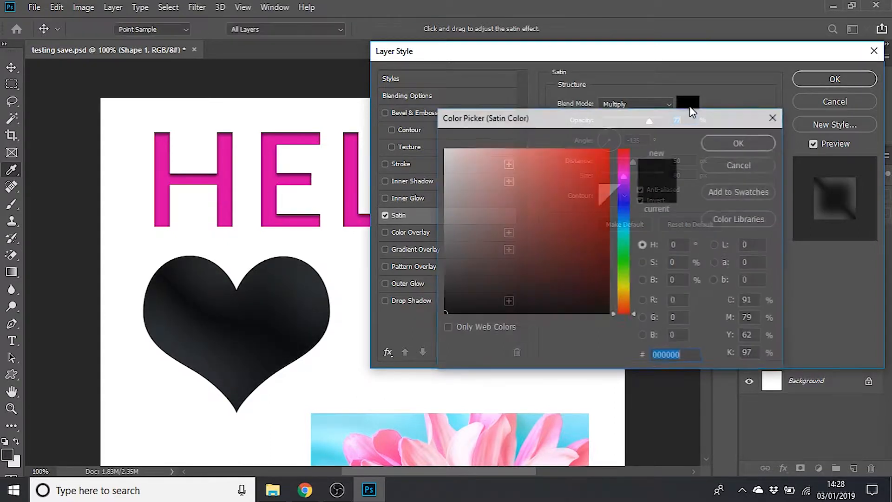
pyautogui.moveTo(597, 185); pyautogui.dragTo(617, 146)
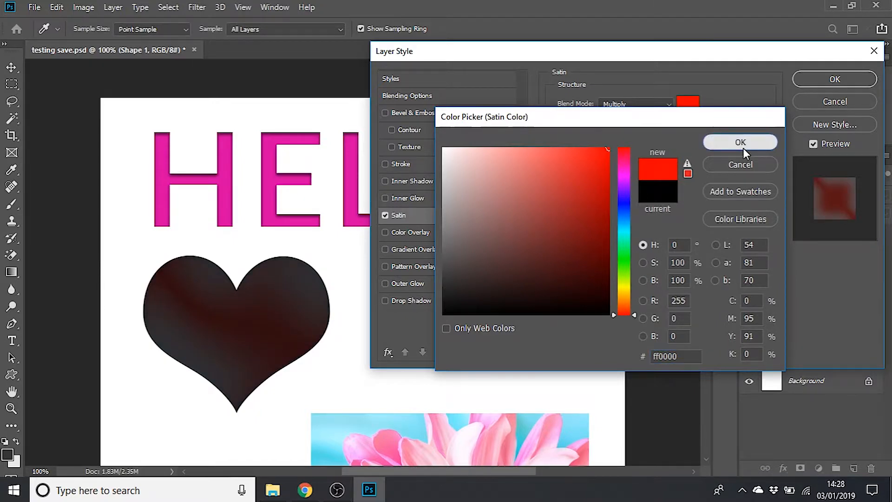
pyautogui.click(743, 147)
pyautogui.moveTo(623, 174)
pyautogui.mouseDown()
pyautogui.moveTo(613, 177)
pyautogui.moveTo(634, 178)
pyautogui.moveTo(605, 176)
pyautogui.moveTo(625, 180)
pyautogui.moveTo(618, 186)
pyautogui.moveTo(617, 162)
pyautogui.moveTo(657, 165)
pyautogui.moveTo(649, 166)
pyautogui.mouseUp()
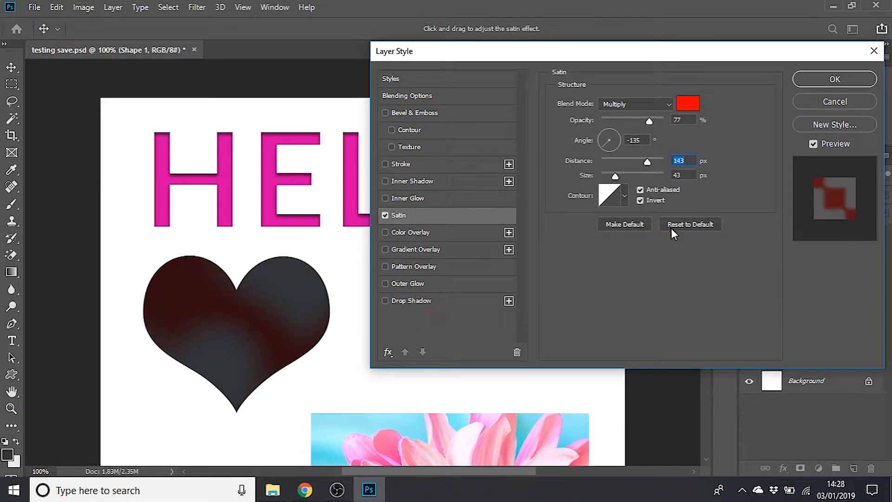
pyautogui.click(385, 216)
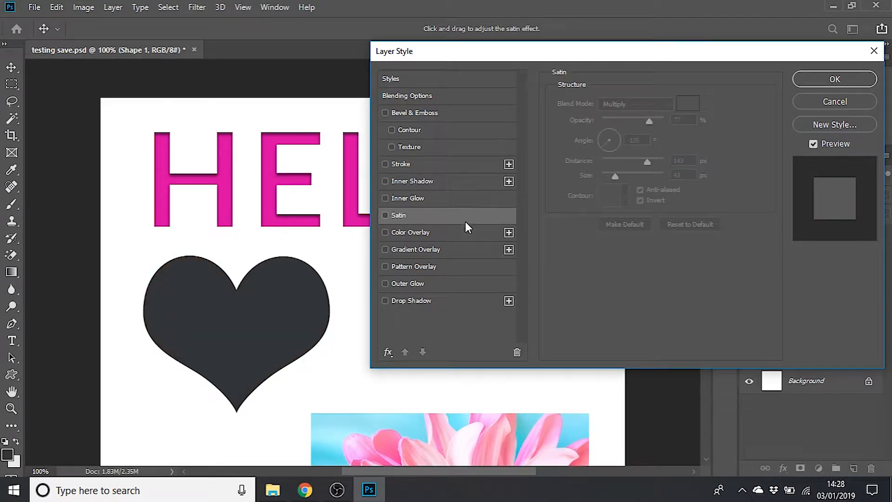
# - Try a Color Overlay on the heart at 100% opacity in yellow (e1fc00), and turn the overlay off
pyautogui.click(430, 233)
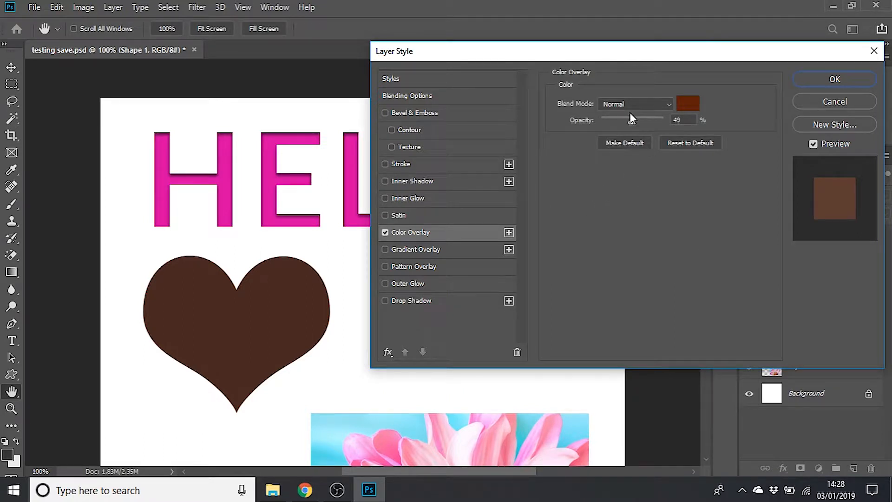
pyautogui.moveTo(631, 117); pyautogui.dragTo(729, 123)
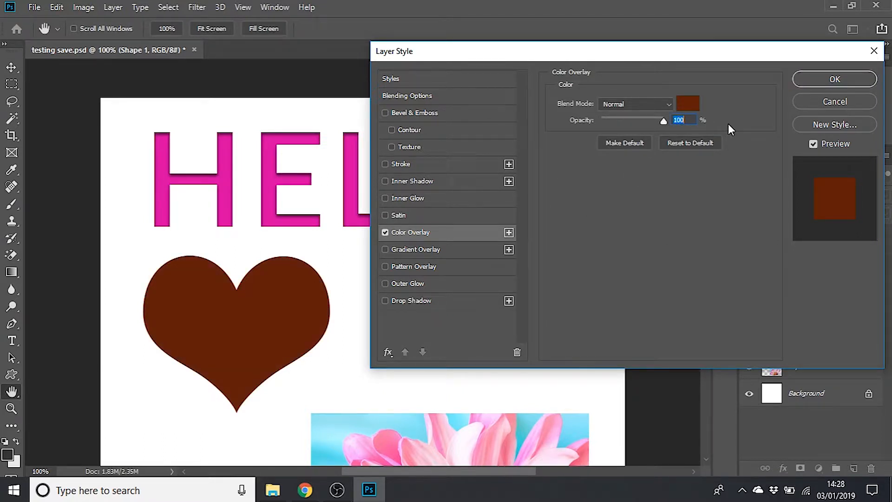
pyautogui.click(689, 104)
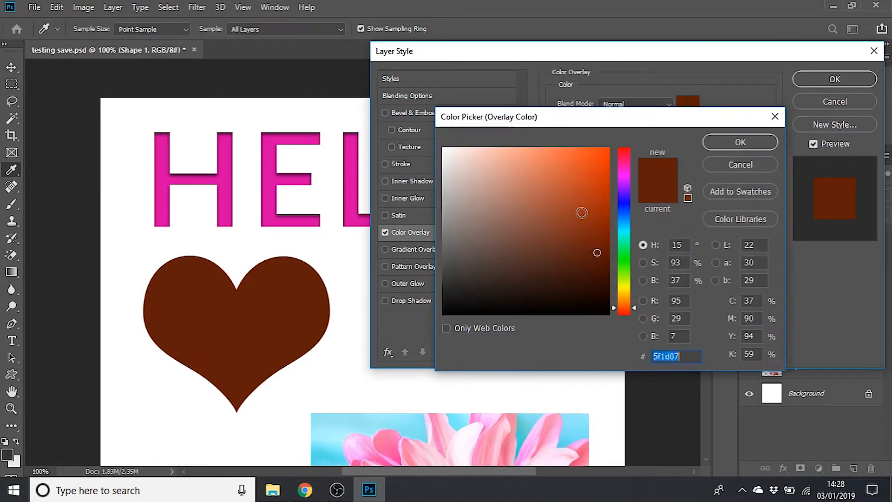
pyautogui.moveTo(624, 177); pyautogui.dragTo(537, 148)
pyautogui.moveTo(627, 269); pyautogui.dragTo(624, 283)
pyautogui.click(611, 169)
pyautogui.moveTo(611, 169); pyautogui.dragTo(609, 148)
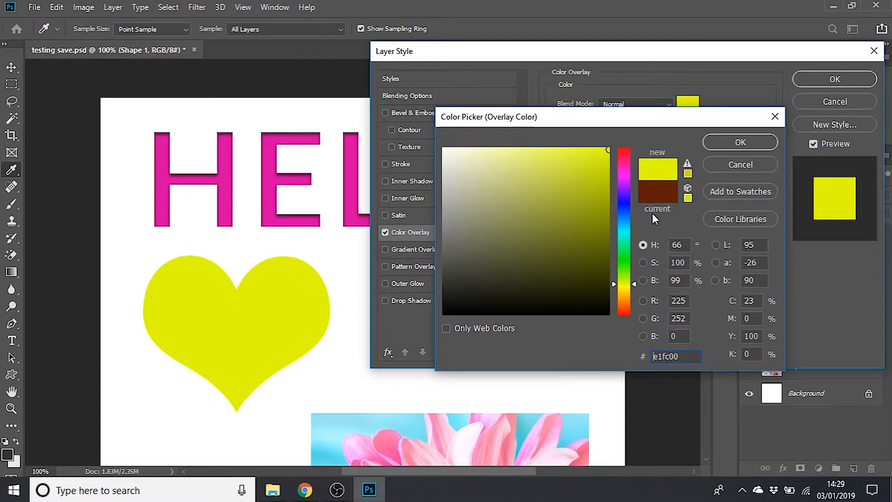
pyautogui.click(735, 147)
pyautogui.moveTo(666, 120)
pyautogui.mouseDown()
pyautogui.moveTo(611, 127)
pyautogui.moveTo(672, 130)
pyautogui.mouseUp()
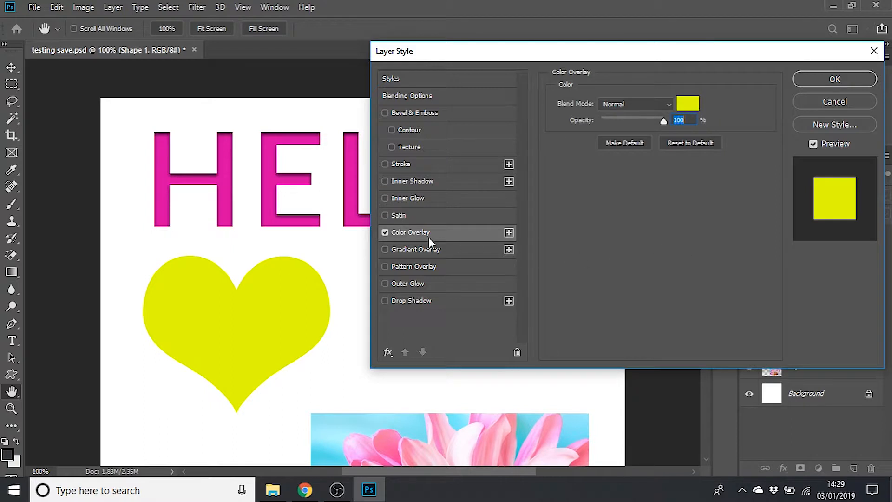
pyautogui.click(386, 233)
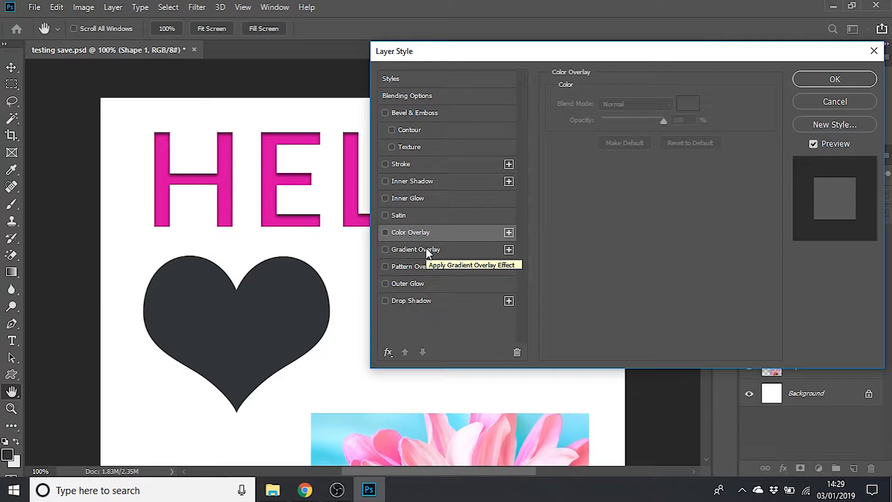
# - Add a Gradient Overlay to the heart using the Red, Green preset
pyautogui.click(449, 250)
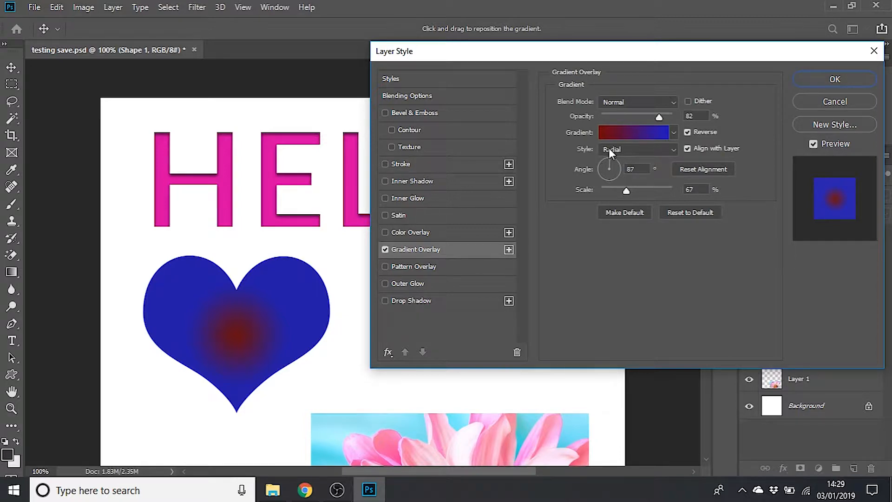
pyautogui.click(620, 135)
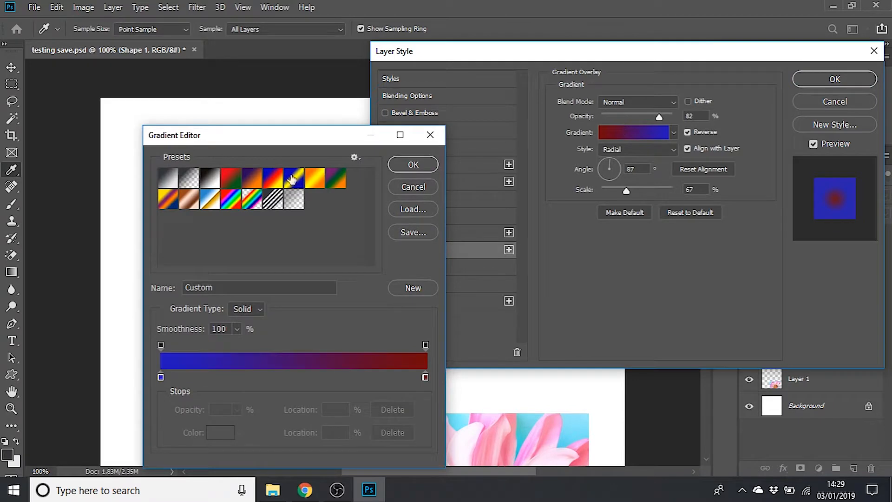
pyautogui.click(232, 180)
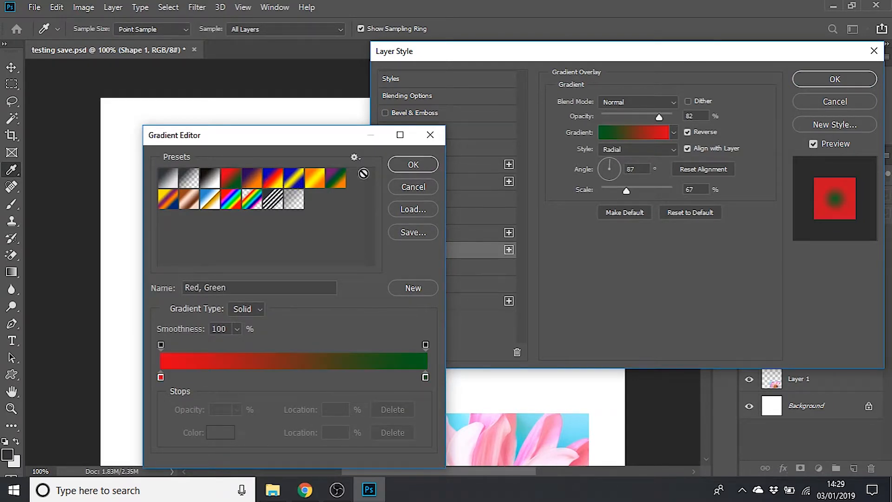
pyautogui.click(401, 165)
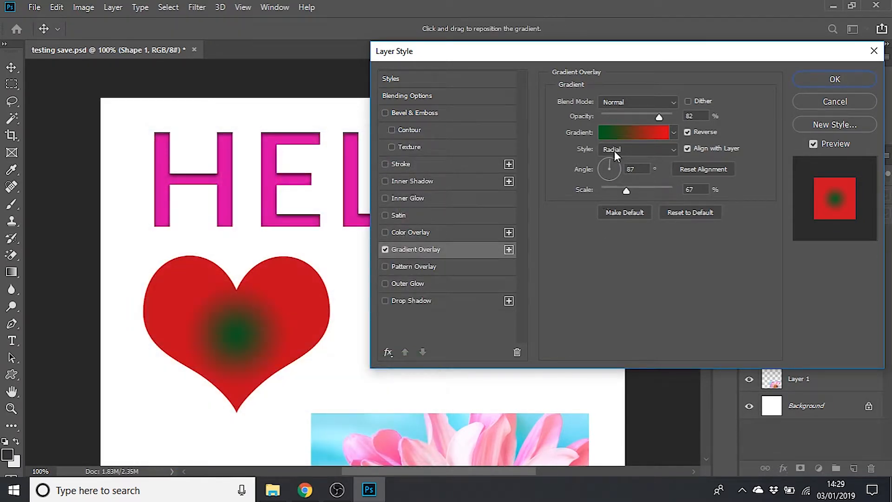
# - Set the gradient overlay's style to Linear and its opacity to 100%
pyautogui.click(615, 149)
pyautogui.click(624, 160)
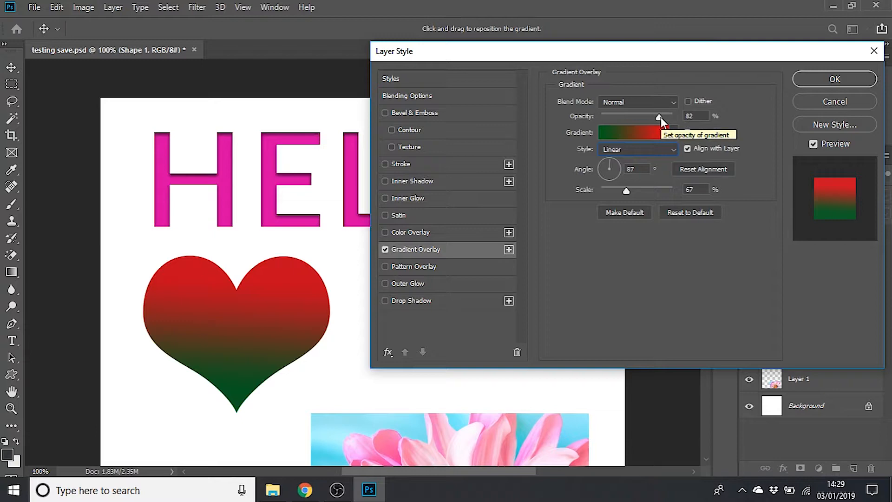
pyautogui.moveTo(660, 117)
pyautogui.mouseDown()
pyautogui.moveTo(627, 116)
pyautogui.moveTo(662, 121)
pyautogui.mouseUp()
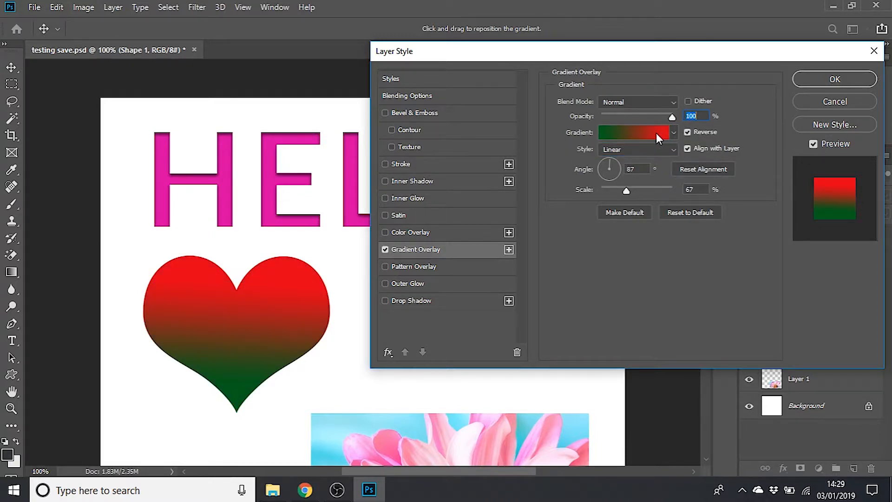
# - Try the blue-and-yellow and Blue, Red, Yellow gradient presets on the heart, and choose Foreground to Background
pyautogui.click(656, 132)
pyautogui.moveTo(326, 135); pyautogui.dragTo(548, 63)
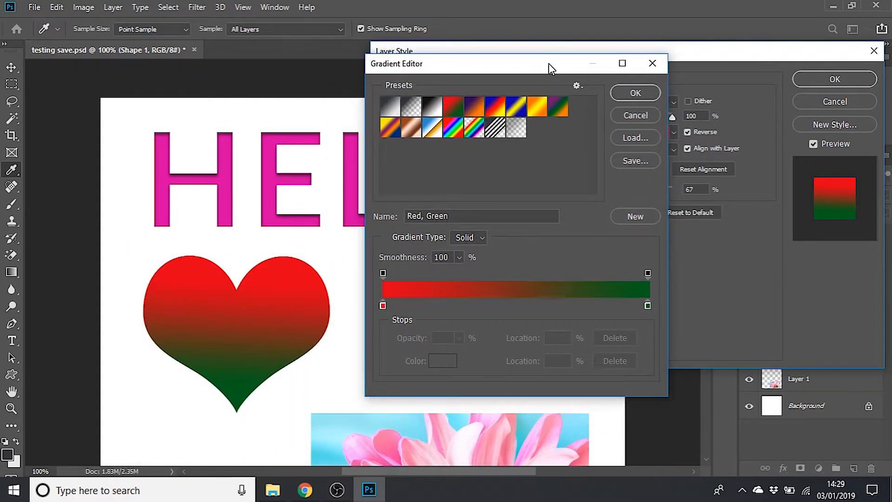
pyautogui.click(515, 107)
pyautogui.click(494, 112)
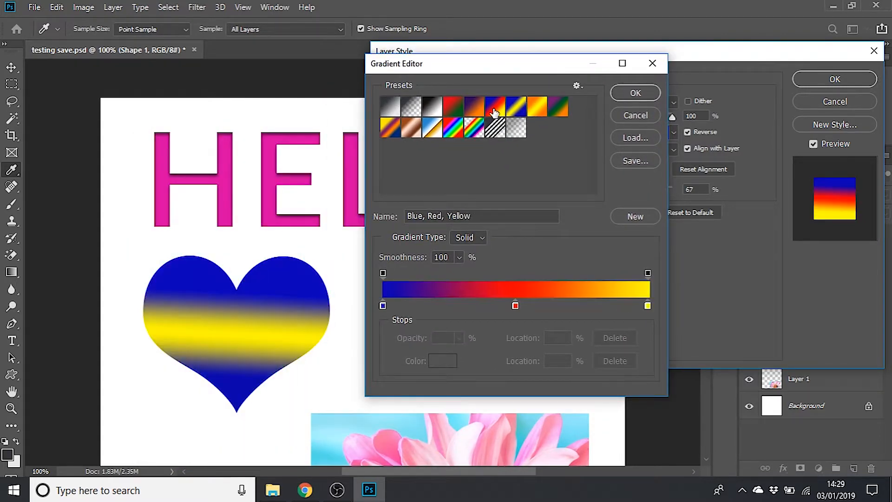
pyautogui.click(392, 110)
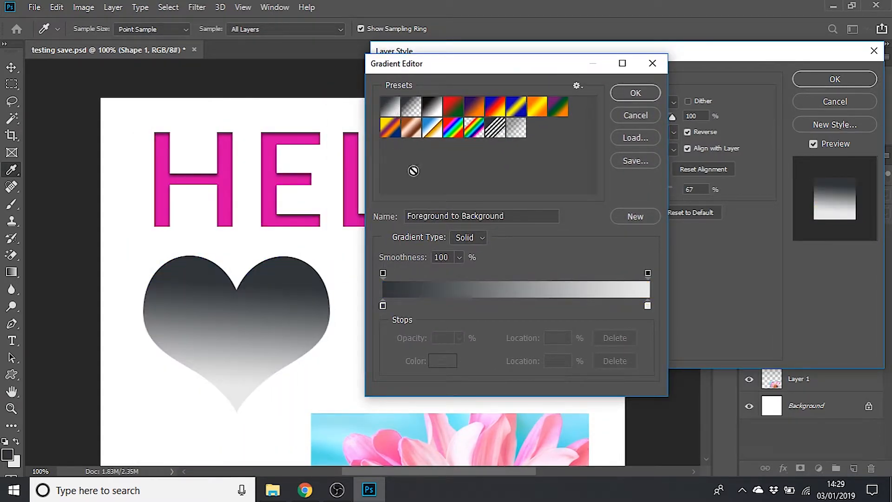
# - Change the gradient's starting colour stop at 0% from dark grey to bright blue
pyautogui.click(383, 305)
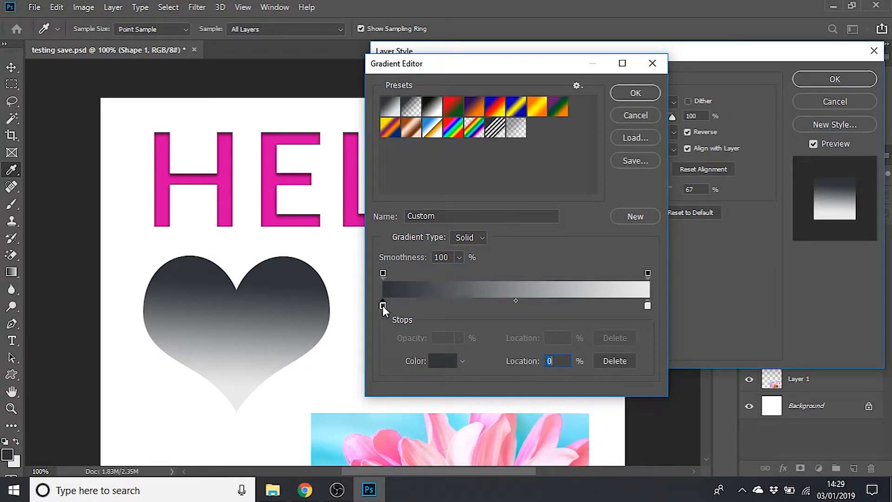
pyautogui.click(446, 361)
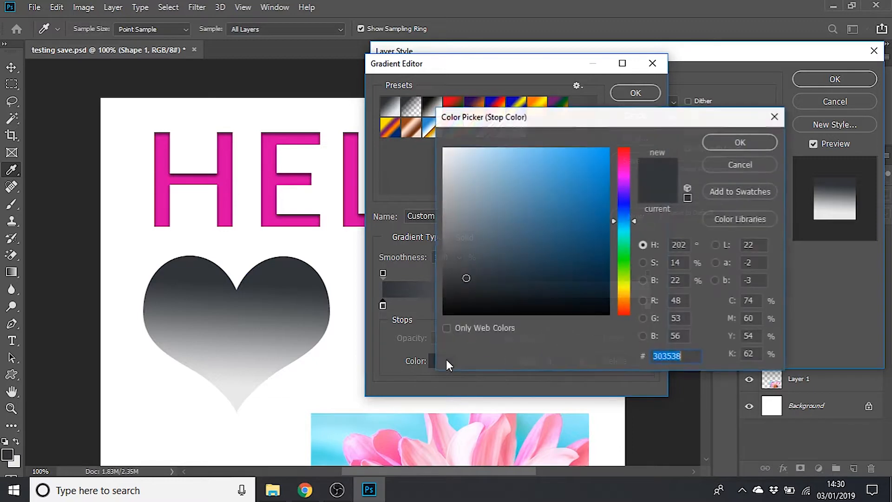
pyautogui.click(606, 154)
pyautogui.click(735, 145)
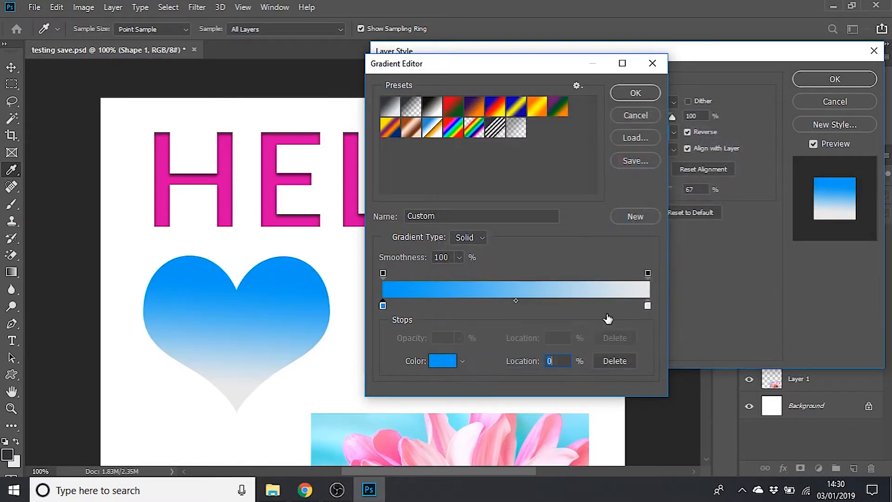
# - Set the gradient's end colour stop to green (3c8a09) and accept the custom gradient
pyautogui.click(648, 305)
pyautogui.click(447, 367)
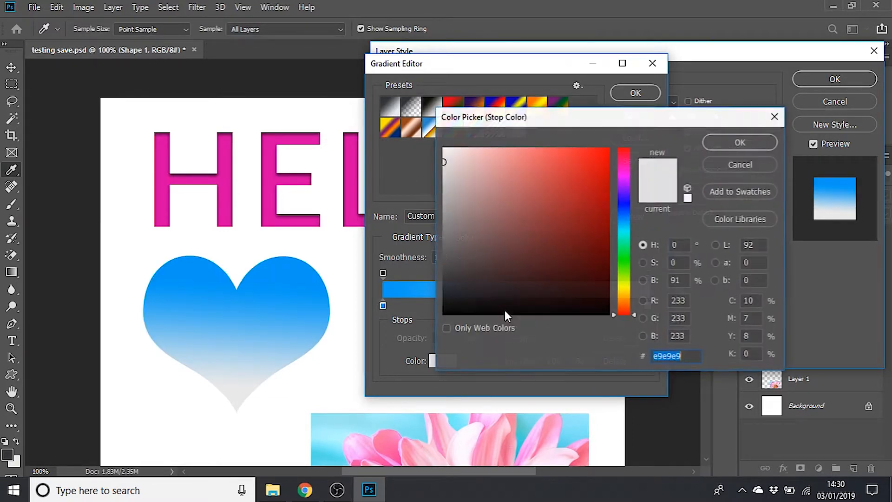
pyautogui.moveTo(623, 215); pyautogui.dragTo(624, 270)
pyautogui.click(599, 225)
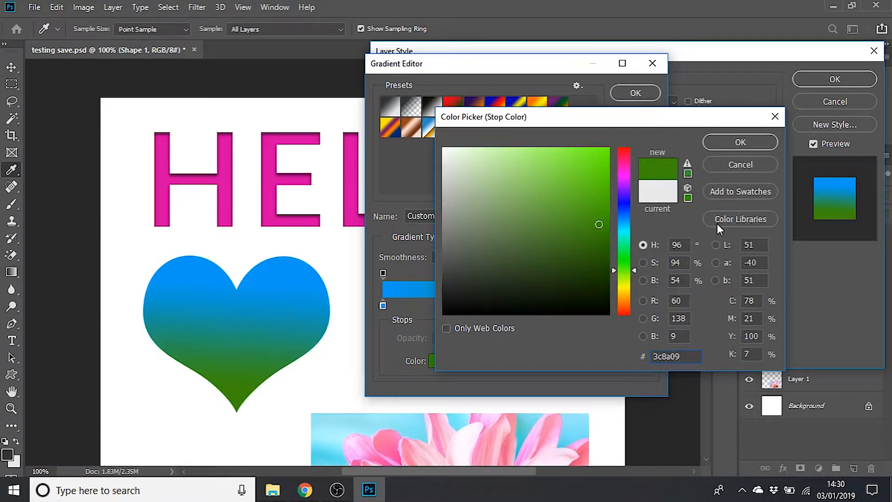
pyautogui.click(740, 141)
pyautogui.click(626, 93)
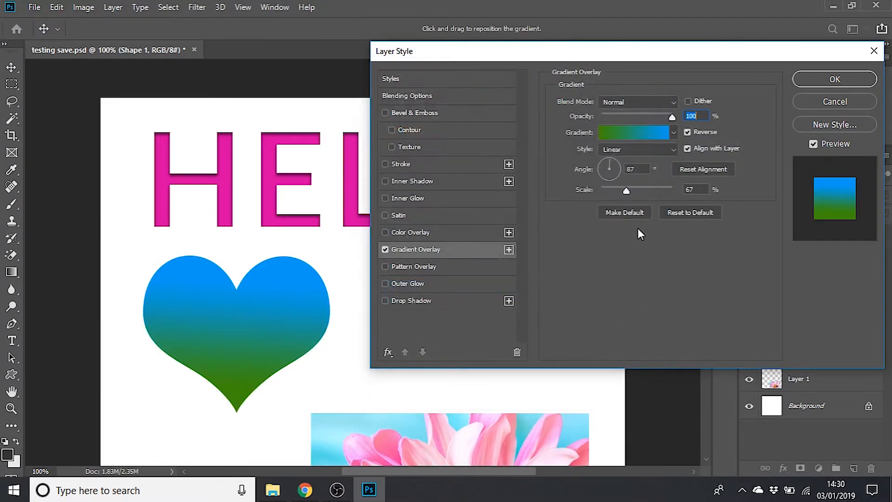
# - Try the Radial style for the heart's gradient overlay and switch it to Angle
pyautogui.click(647, 149)
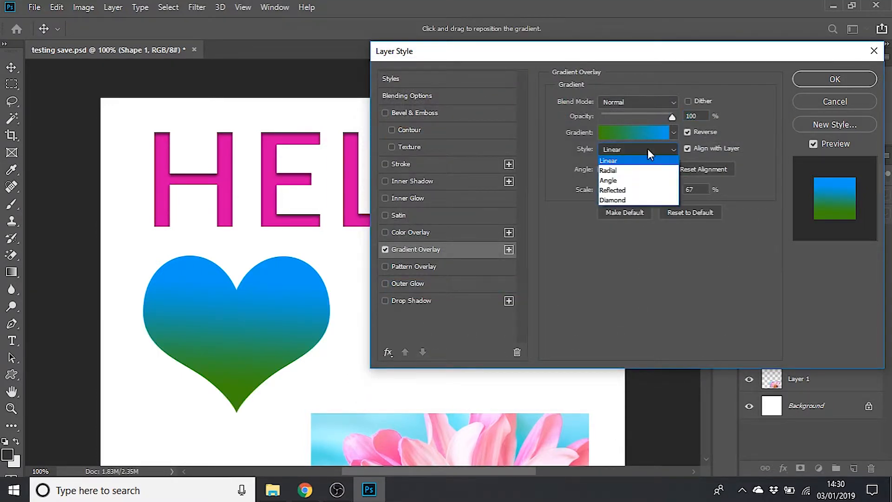
pyautogui.click(641, 171)
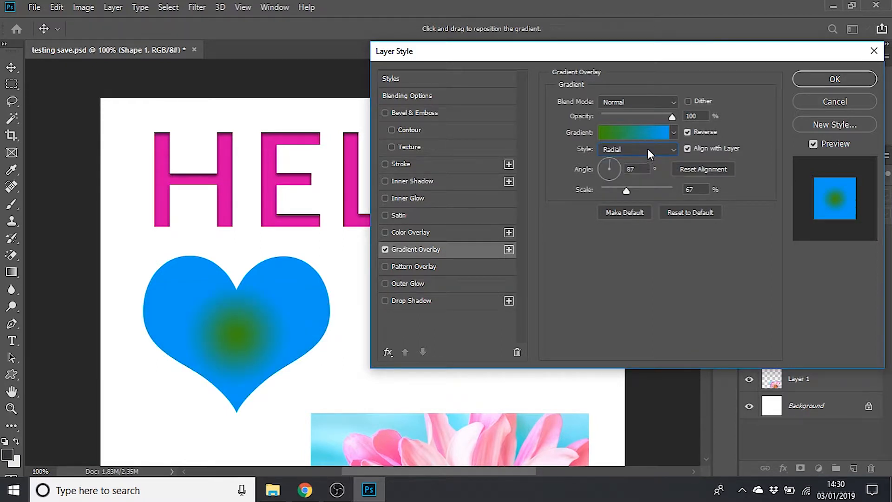
pyautogui.click(648, 148)
pyautogui.click(638, 178)
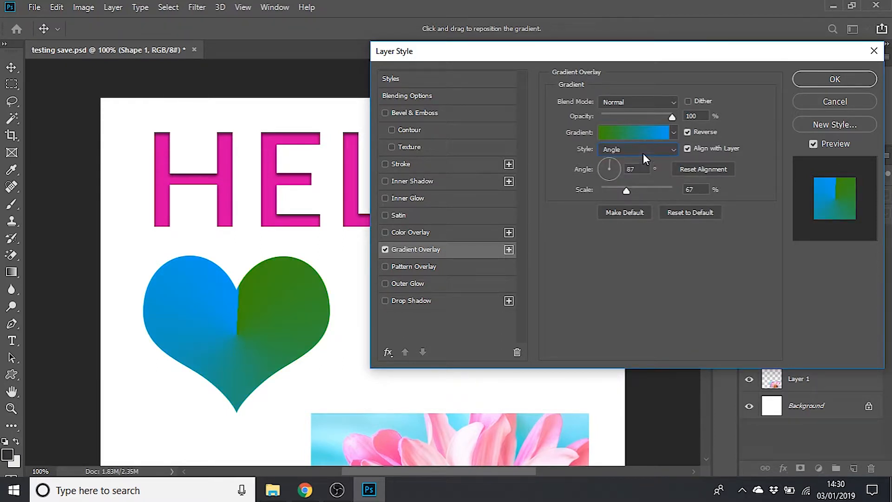
# - Try the Reflected and Diamond styles for the heart's gradient overlay and switch it to Linear
pyautogui.click(643, 150)
pyautogui.click(627, 189)
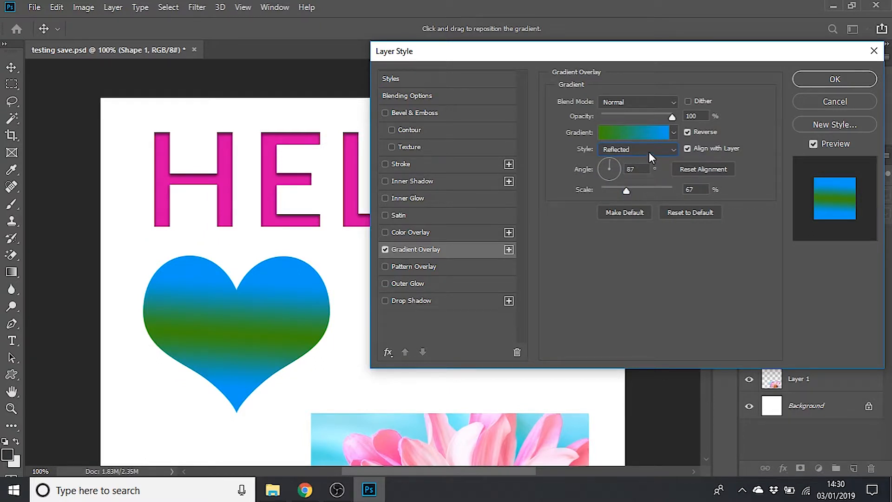
pyautogui.click(649, 151)
pyautogui.click(639, 196)
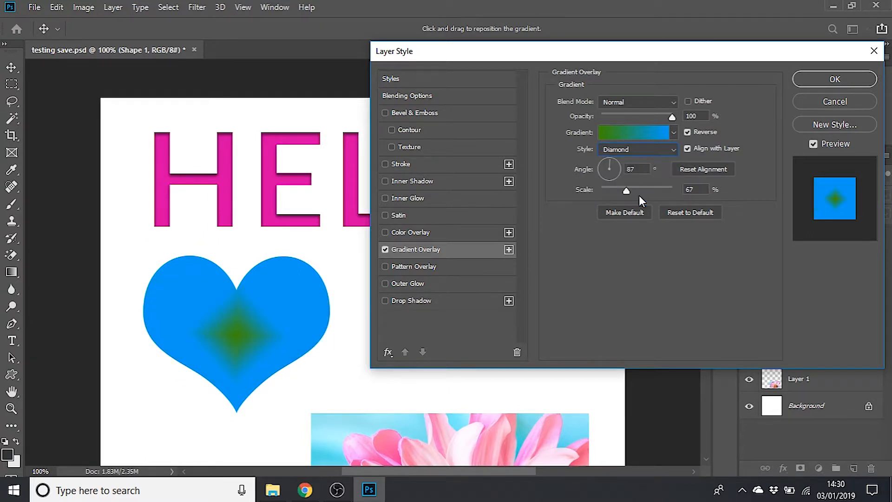
pyautogui.click(647, 150)
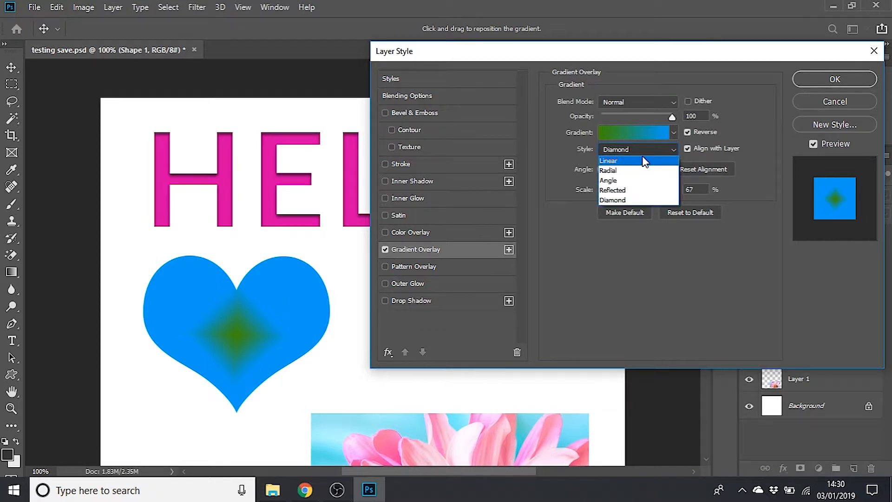
pyautogui.click(644, 160)
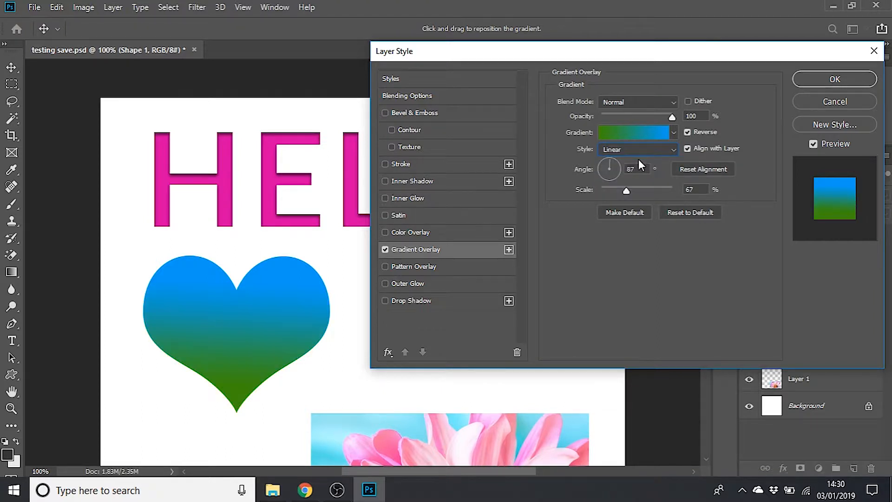
# - Set the linear gradient's angle to 155° and scale to 54%, and switch off the heart's gradient overlay
pyautogui.click(619, 173)
pyautogui.click(603, 175)
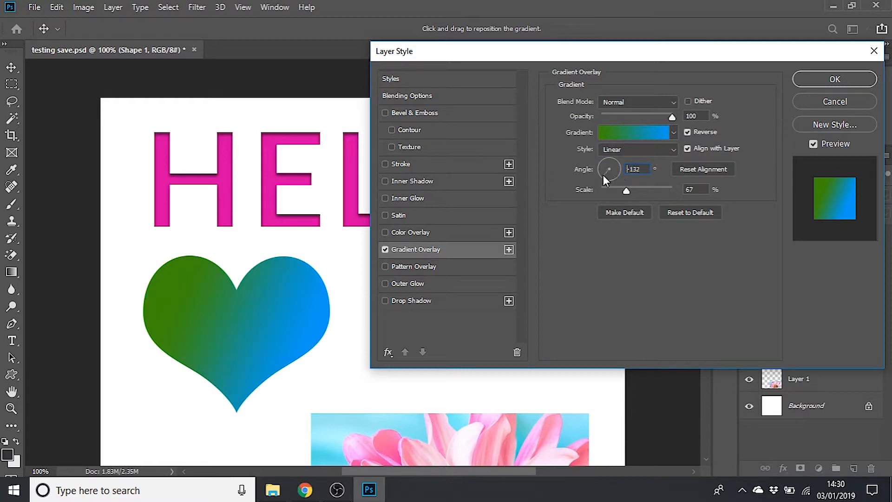
pyautogui.click(602, 168)
pyautogui.click(603, 168)
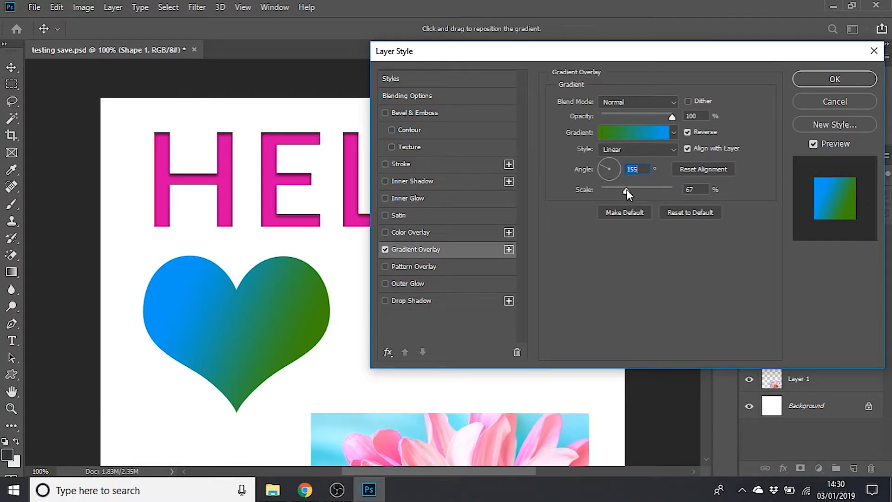
pyautogui.moveTo(627, 190)
pyautogui.mouseDown()
pyautogui.moveTo(662, 193)
pyautogui.moveTo(602, 194)
pyautogui.moveTo(679, 198)
pyautogui.moveTo(621, 197)
pyautogui.mouseUp()
pyautogui.click(385, 250)
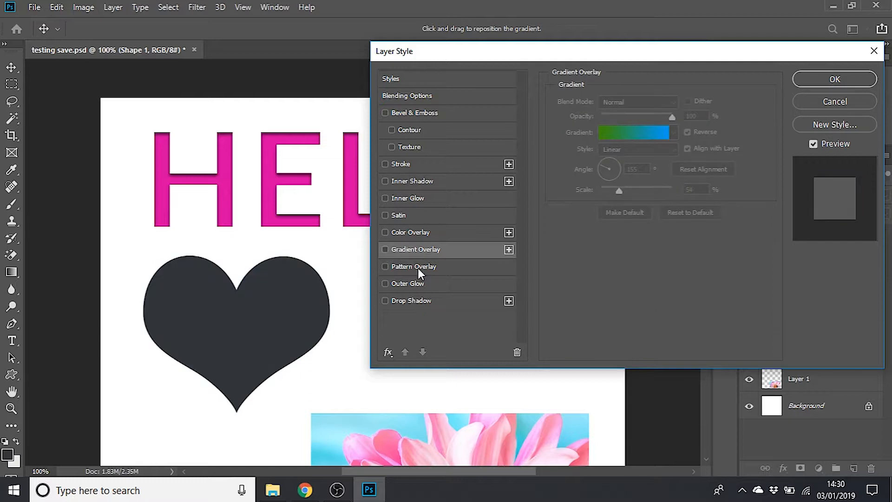
# - Apply a pattern overlay to the heart using the Optical Squares pattern
pyautogui.click(418, 267)
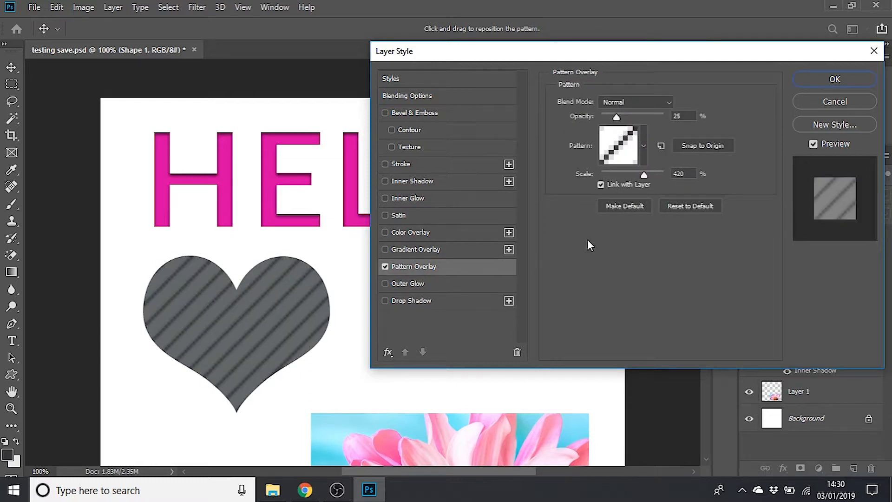
pyautogui.click(623, 149)
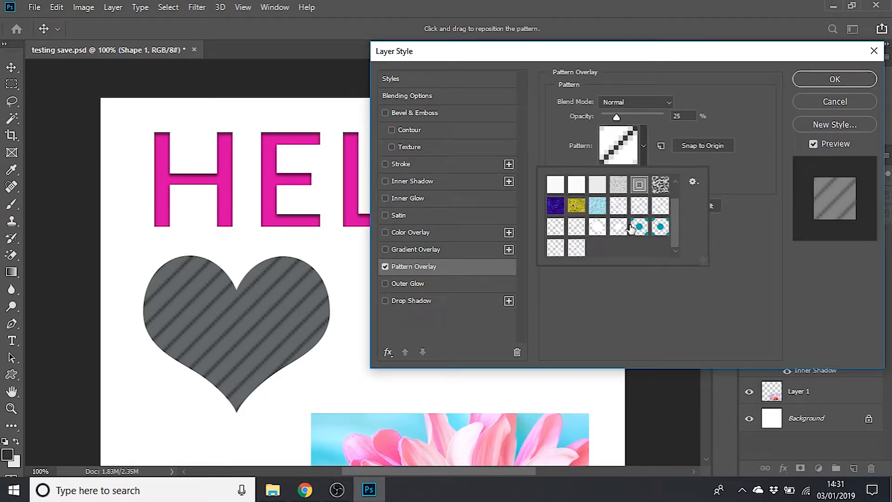
pyautogui.scroll(1, 637, 227)
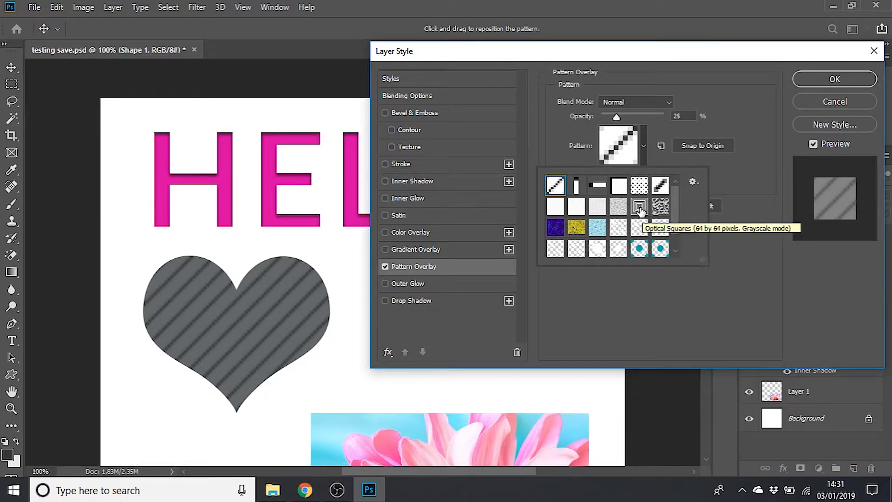
pyautogui.click(640, 209)
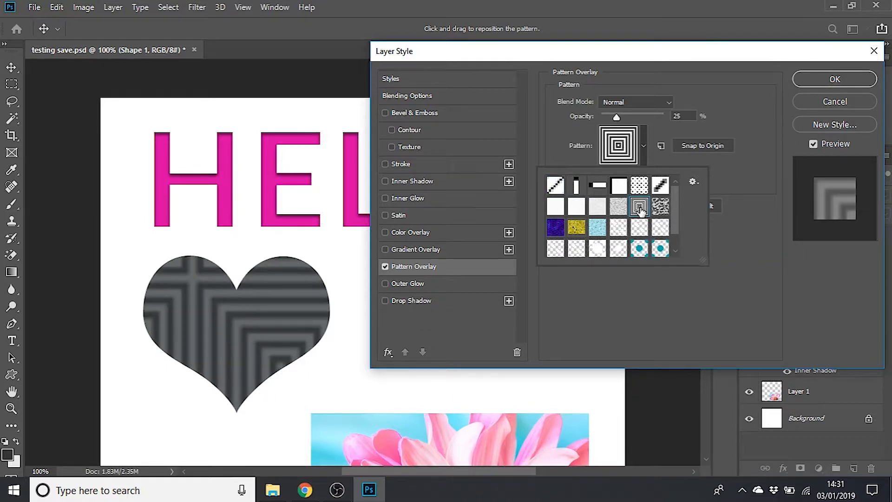
pyautogui.click(737, 174)
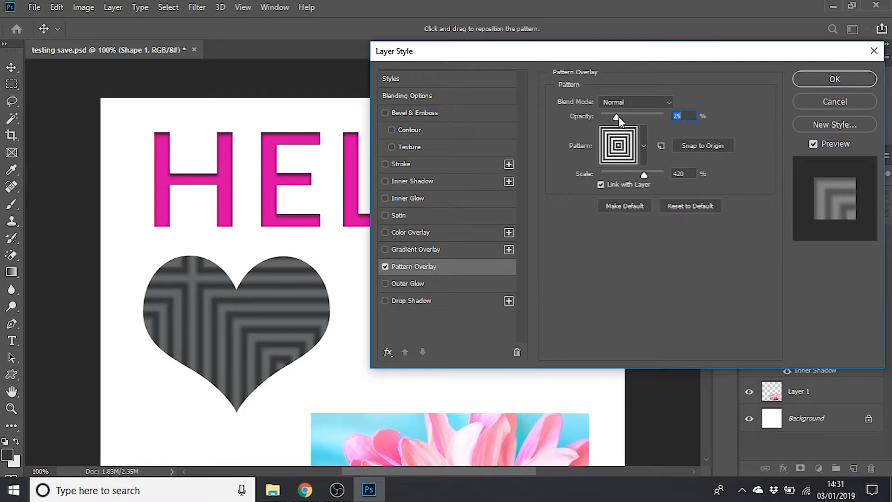
# - Set the pattern's scale to 77% and opacity to 38%, and switch off the pattern overlay
pyautogui.moveTo(616, 117)
pyautogui.mouseDown()
pyautogui.moveTo(659, 117)
pyautogui.moveTo(607, 117)
pyautogui.moveTo(676, 126)
pyautogui.moveTo(615, 122)
pyautogui.mouseUp()
pyautogui.moveTo(646, 175); pyautogui.dragTo(626, 177)
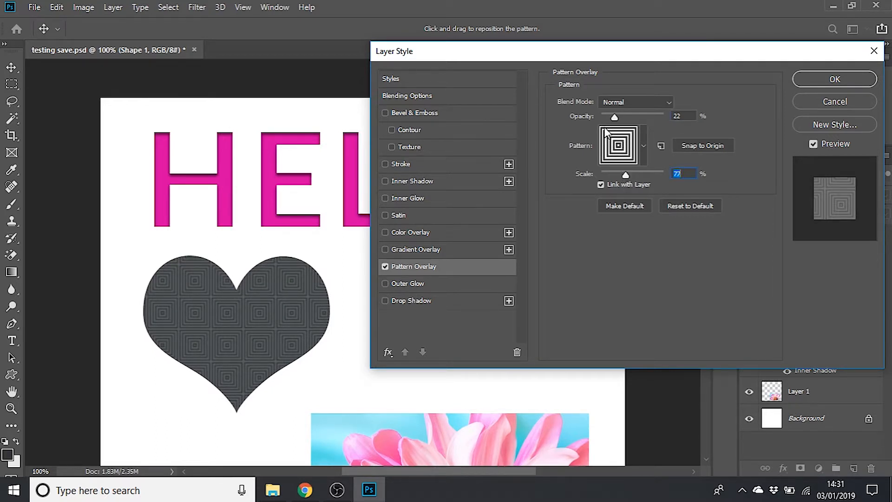
pyautogui.moveTo(613, 116); pyautogui.dragTo(625, 118)
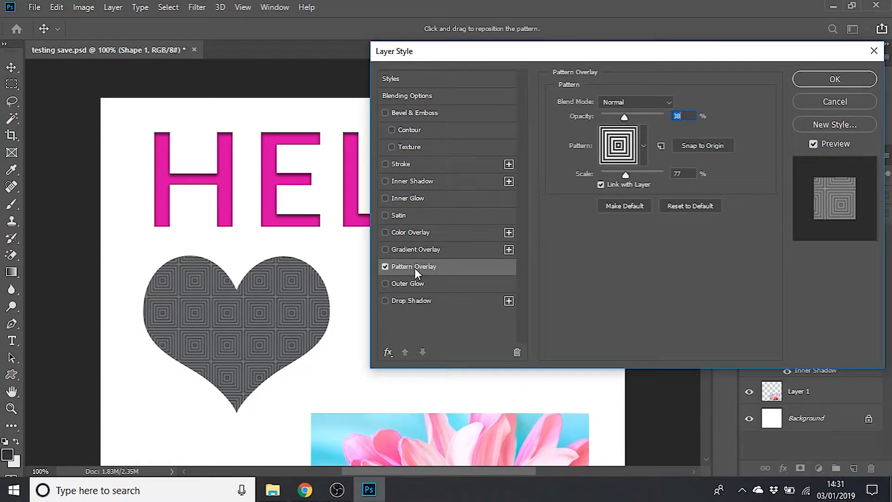
pyautogui.click(386, 266)
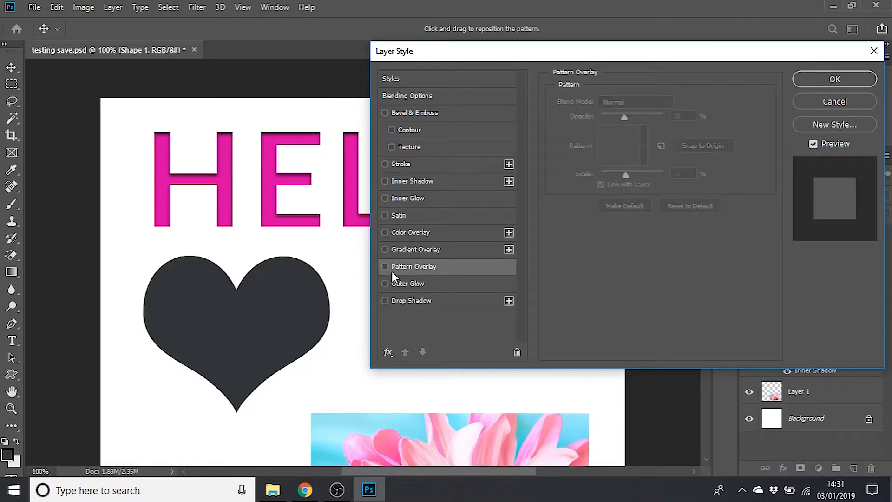
# - Add an outer glow to the heart with 82% opacity and a bright red colour (ed0520)
pyautogui.click(412, 284)
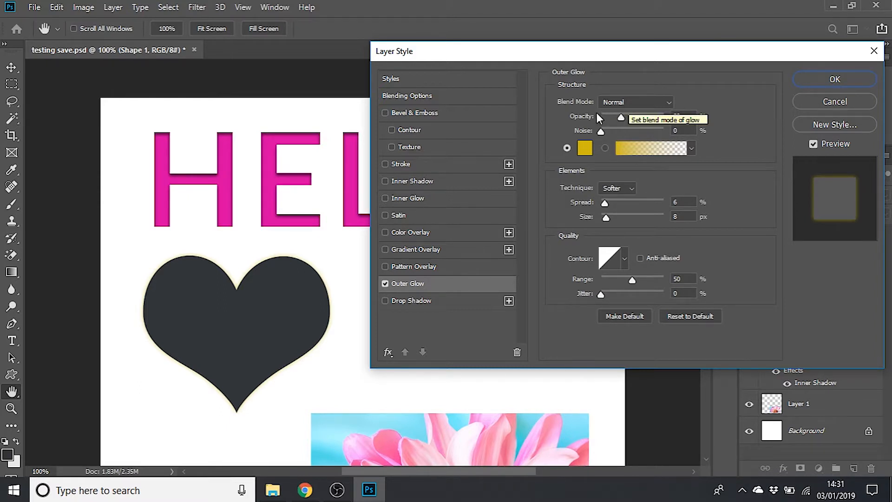
pyautogui.moveTo(622, 117); pyautogui.dragTo(653, 121)
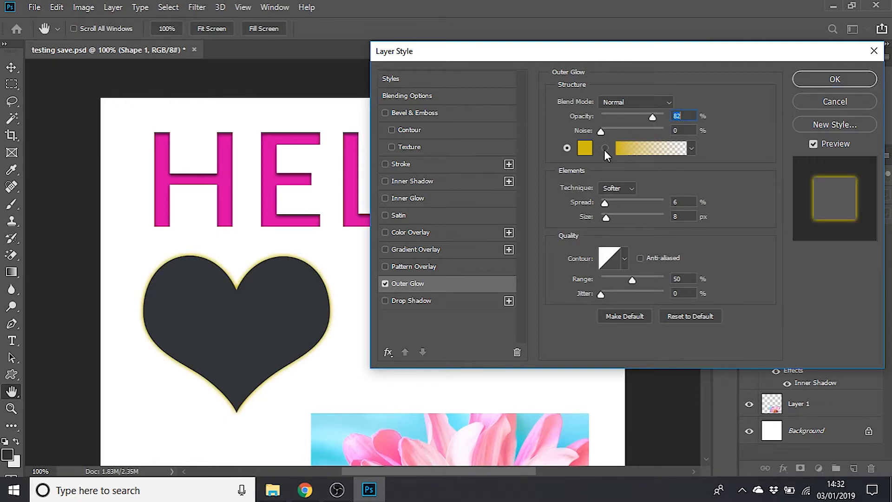
pyautogui.click(586, 150)
pyautogui.moveTo(622, 167); pyautogui.dragTo(624, 151)
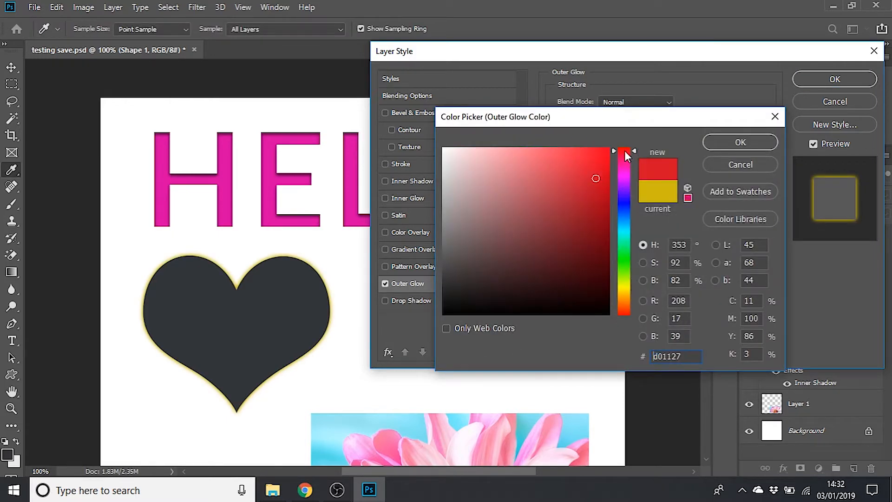
pyautogui.moveTo(598, 195); pyautogui.dragTo(607, 157)
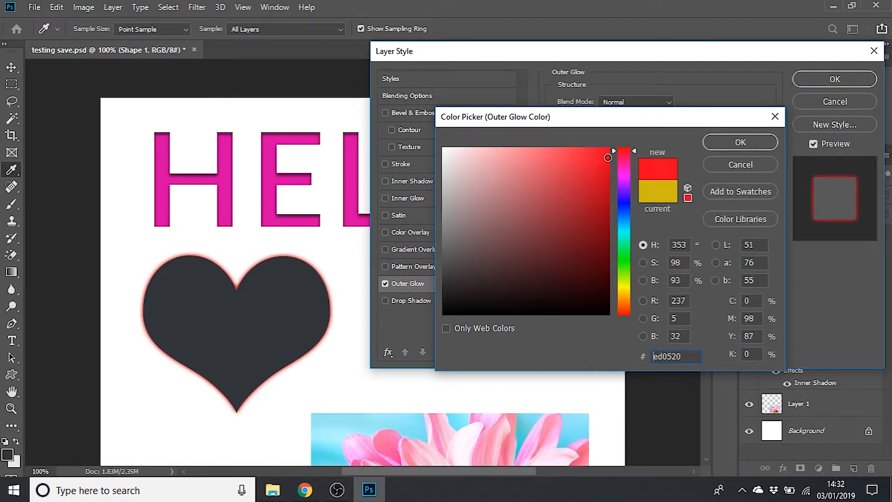
pyautogui.click(728, 142)
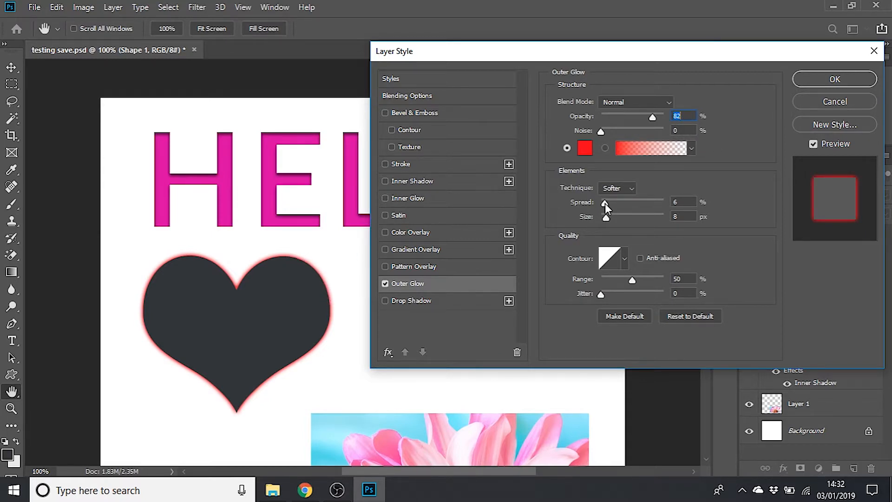
# - Set the outer glow's spread to 18% and size to 68 px, and switch off the glow
pyautogui.moveTo(607, 202); pyautogui.dragTo(621, 218)
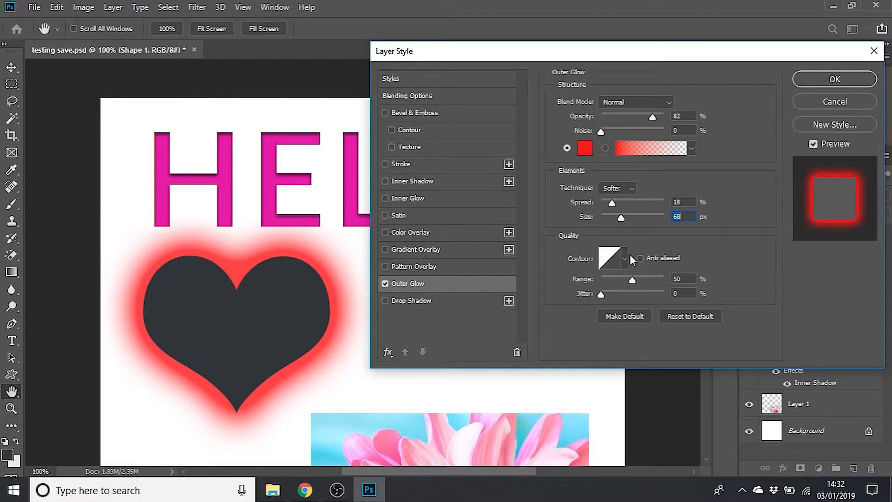
pyautogui.click(384, 287)
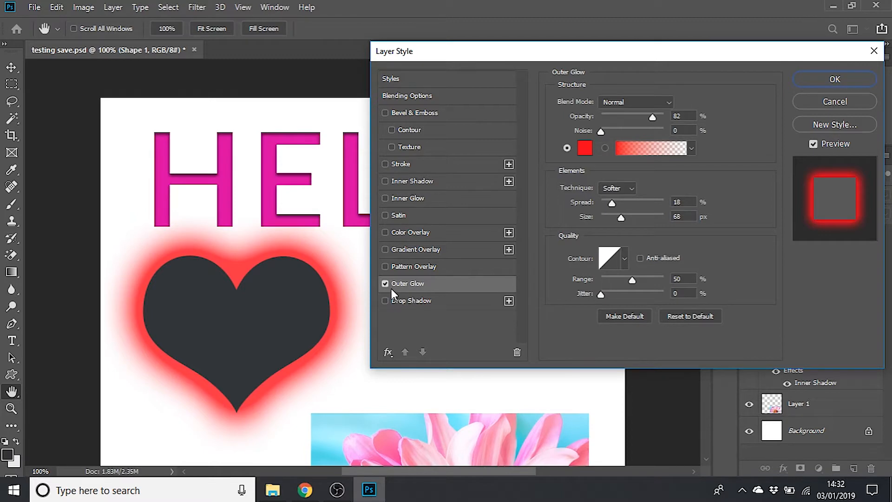
pyautogui.click(385, 283)
# - Add a drop shadow to the heart with opacity 88%, angle -10°, distance 5 px, spread 54% and size 18 px
pyautogui.click(411, 301)
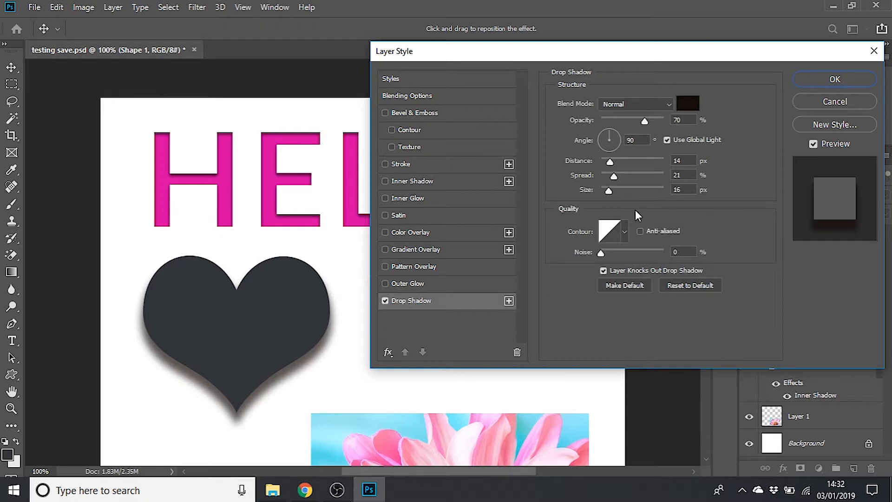
pyautogui.moveTo(647, 122)
pyautogui.mouseDown()
pyautogui.moveTo(657, 121)
pyautogui.moveTo(623, 122)
pyautogui.moveTo(655, 123)
pyautogui.mouseUp()
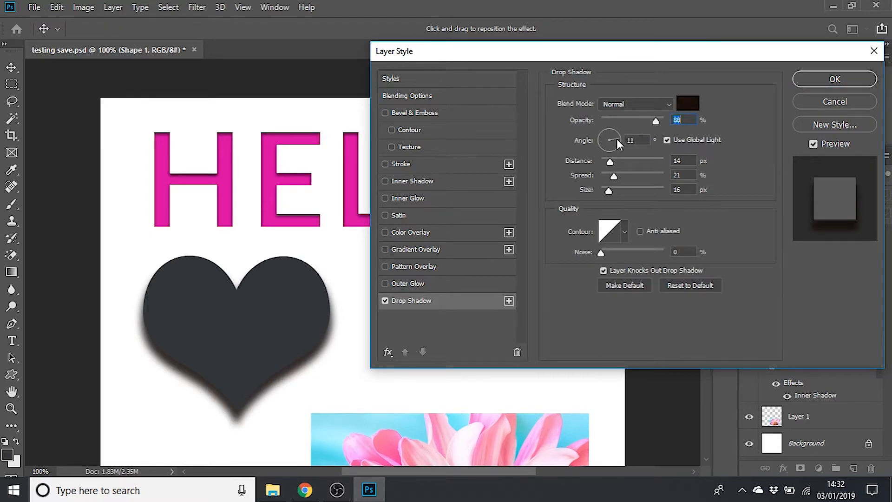
pyautogui.click(617, 141)
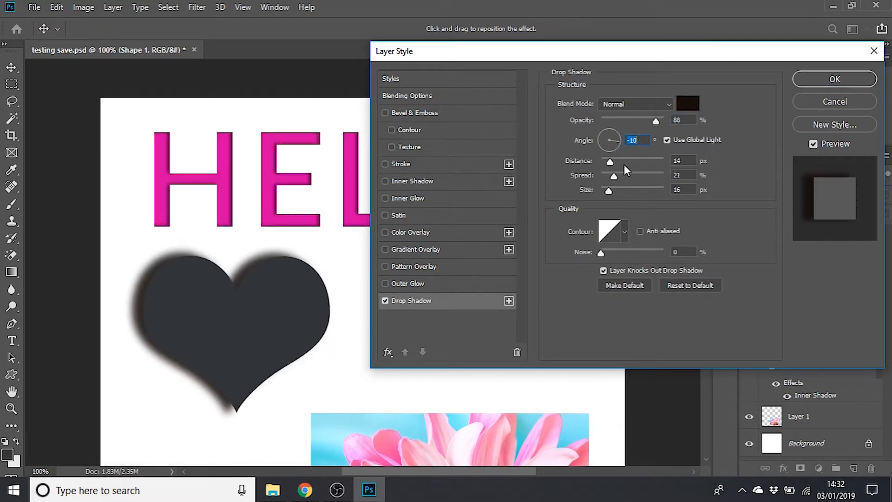
pyautogui.moveTo(612, 163); pyautogui.dragTo(609, 191)
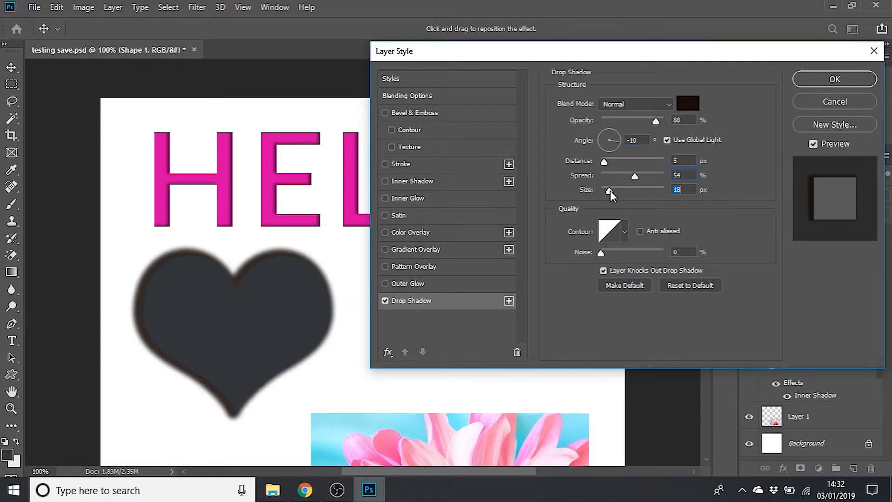
# - Change the drop shadow's colour to orange (ff5600) and switch off the drop shadow
pyautogui.click(686, 103)
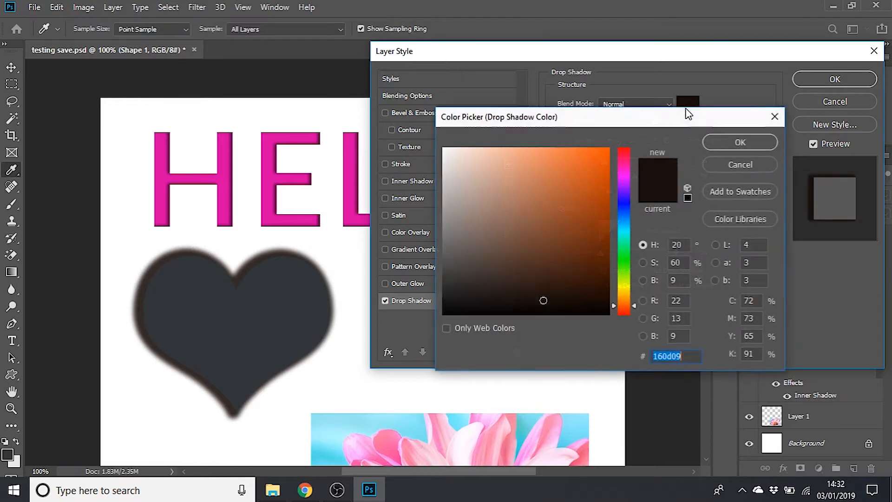
pyautogui.write('ff5600')
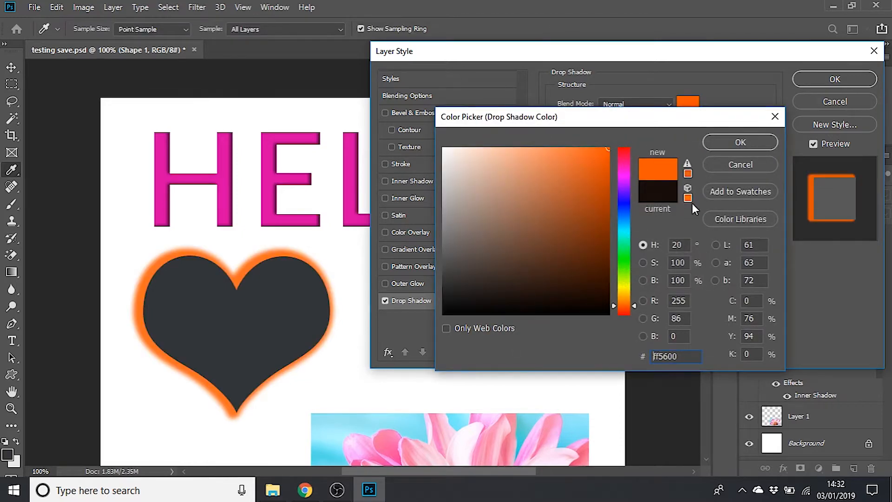
pyautogui.click(721, 145)
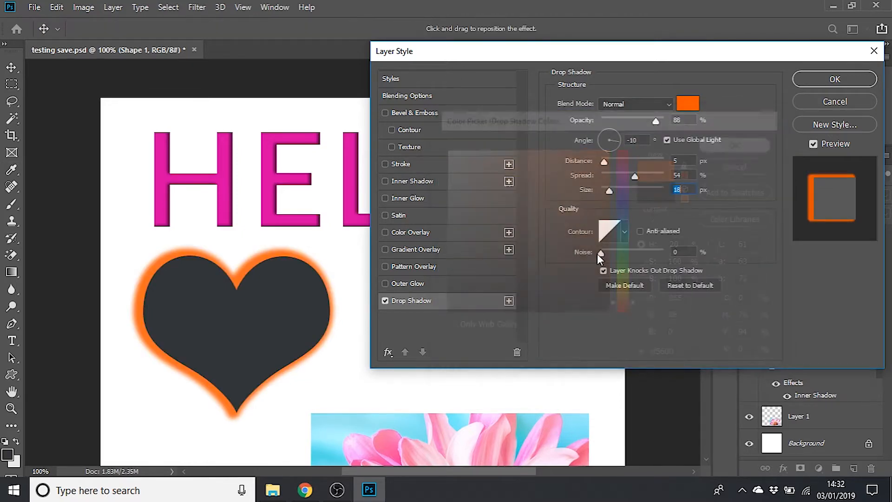
pyautogui.click(385, 301)
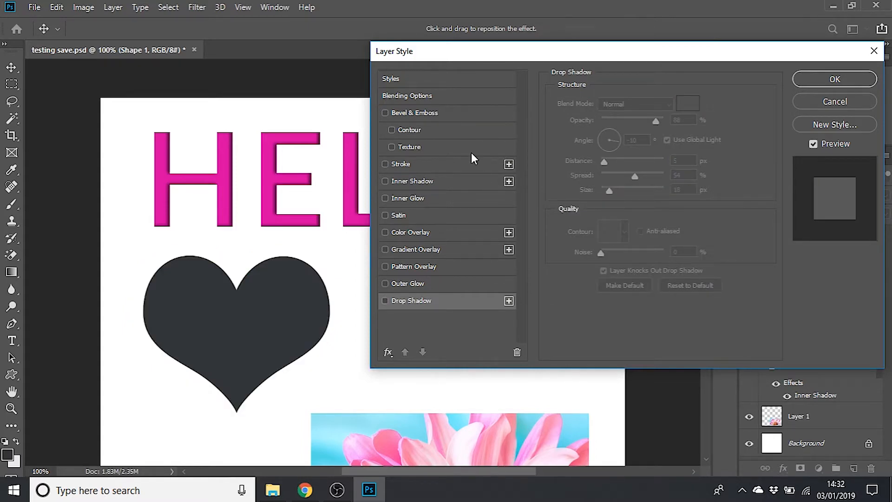
# - Try the light-blue and rainbow preset styles on the heart, and choose the bevelled yellow, red and blue radial gradient style
pyautogui.click(402, 79)
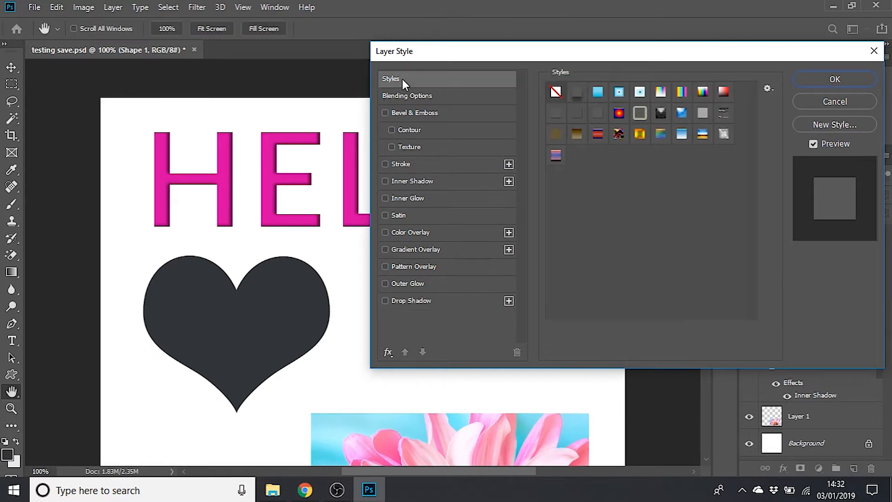
pyautogui.click(597, 98)
pyautogui.click(628, 93)
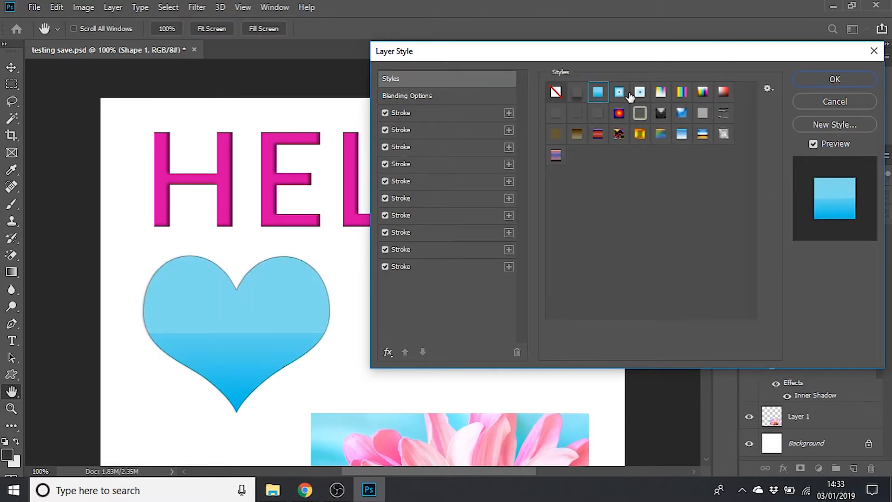
pyautogui.click(659, 93)
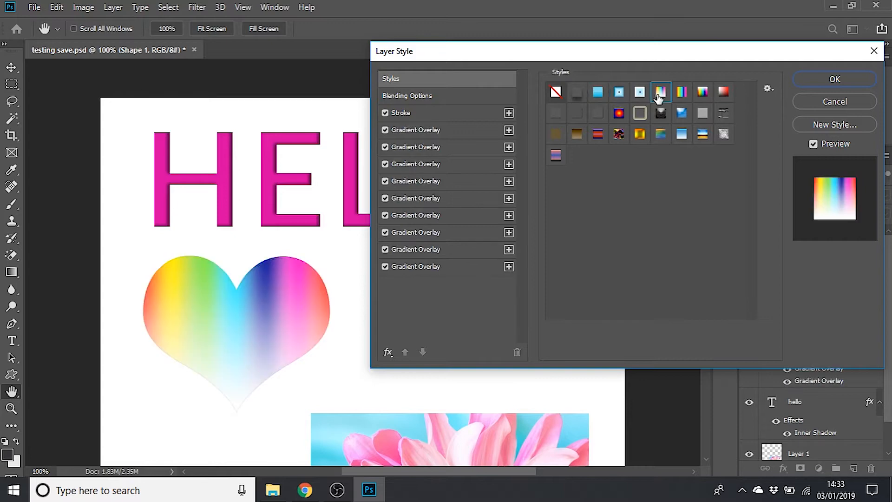
pyautogui.click(680, 94)
pyautogui.click(704, 93)
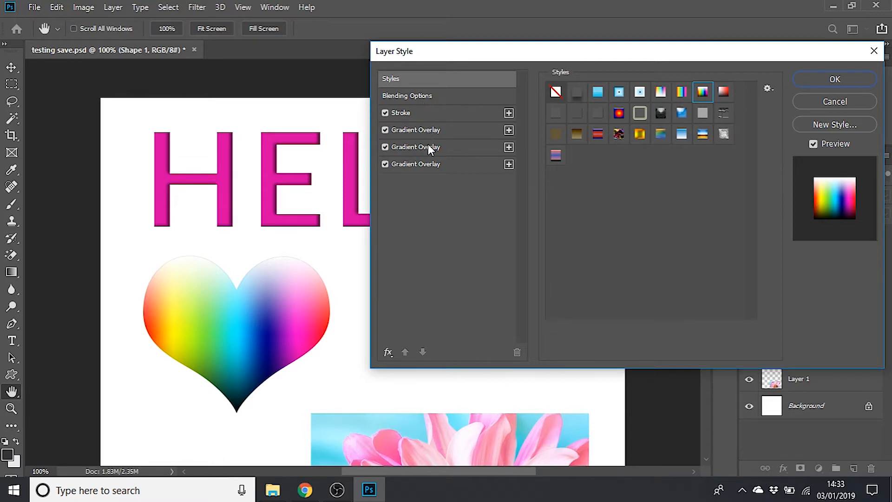
pyautogui.click(619, 114)
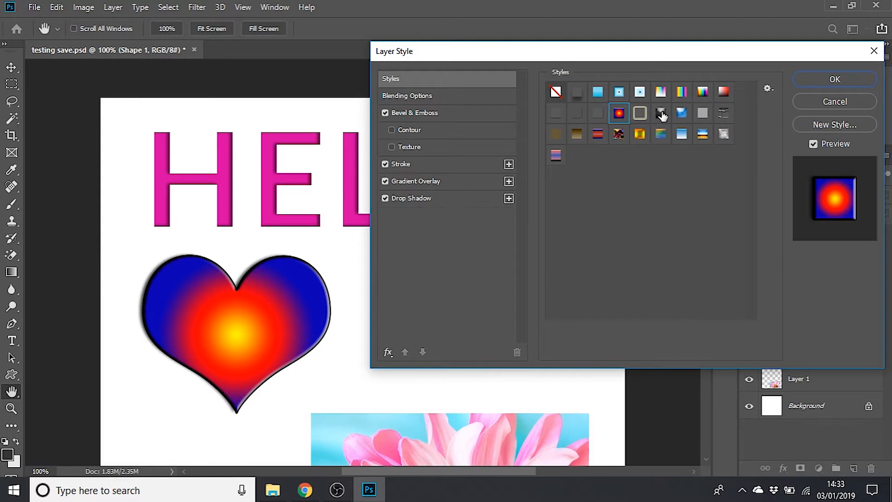
# - Try the golden satin preset style on the heart, and apply the multicoloured swirl pattern style instead
pyautogui.click(639, 135)
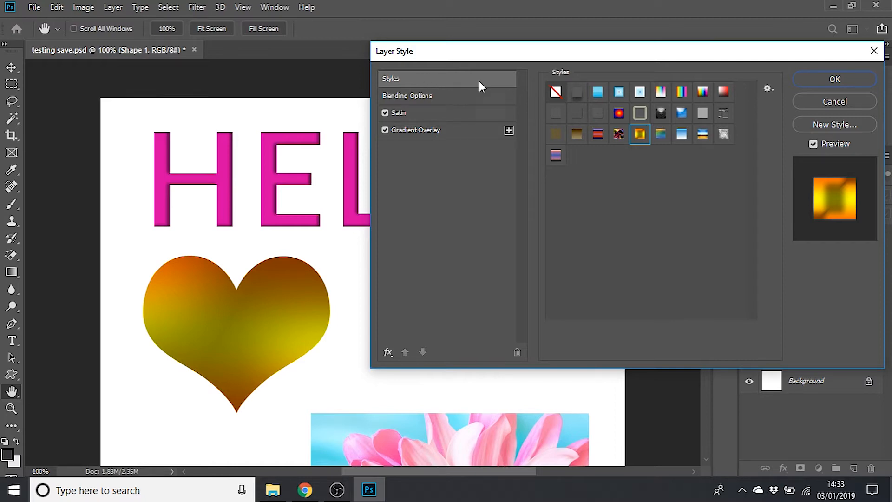
pyautogui.click(618, 134)
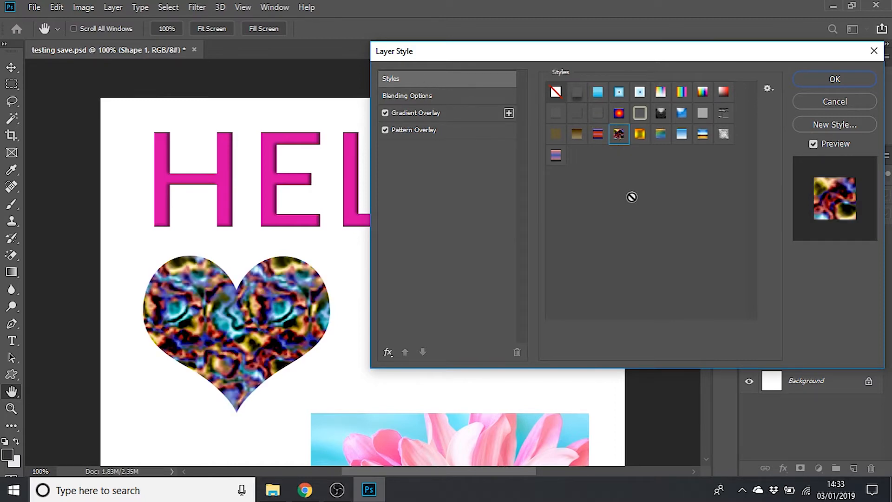
pyautogui.click(852, 80)
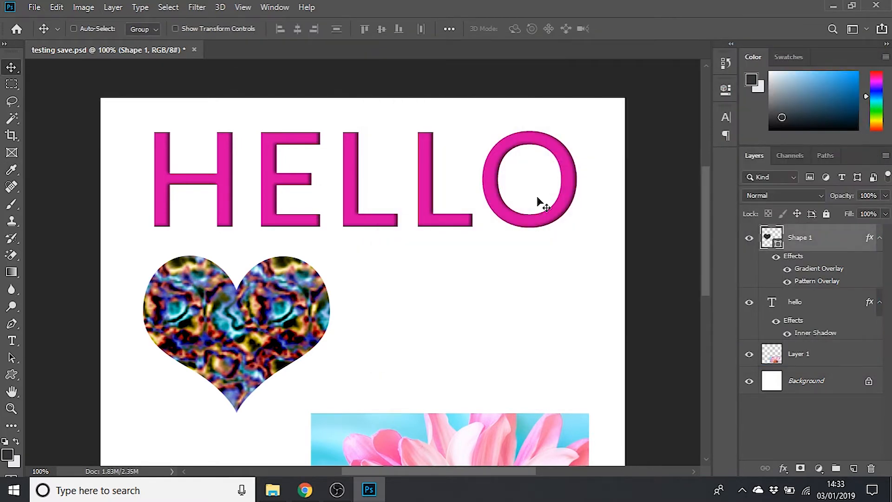
# - Open the layer style settings of the flower photo on Layer 1 and reset the effects list to its default
pyautogui.scroll(-3, 539, 203)
pyautogui.scroll(-5, 539, 203)
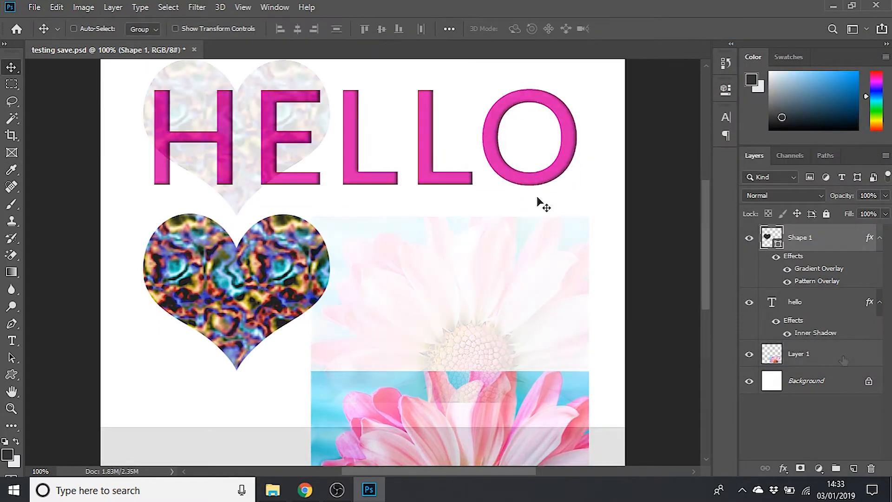
pyautogui.click(844, 361)
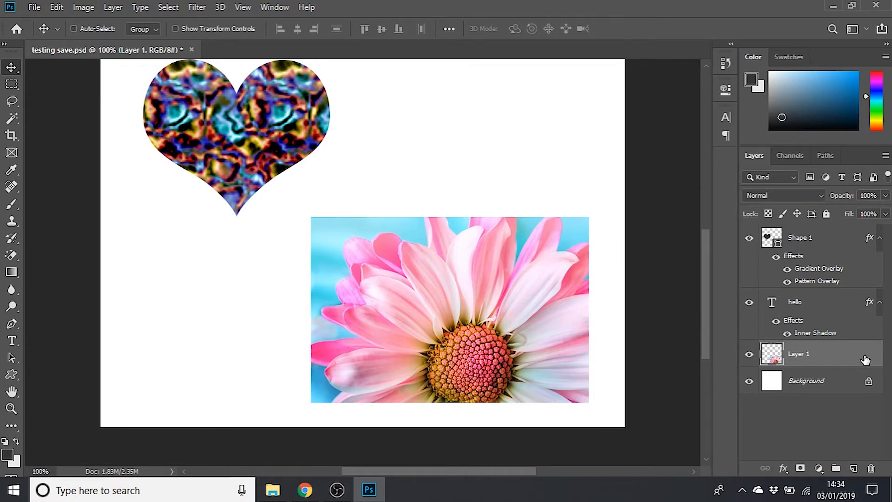
pyautogui.doubleClick(861, 359)
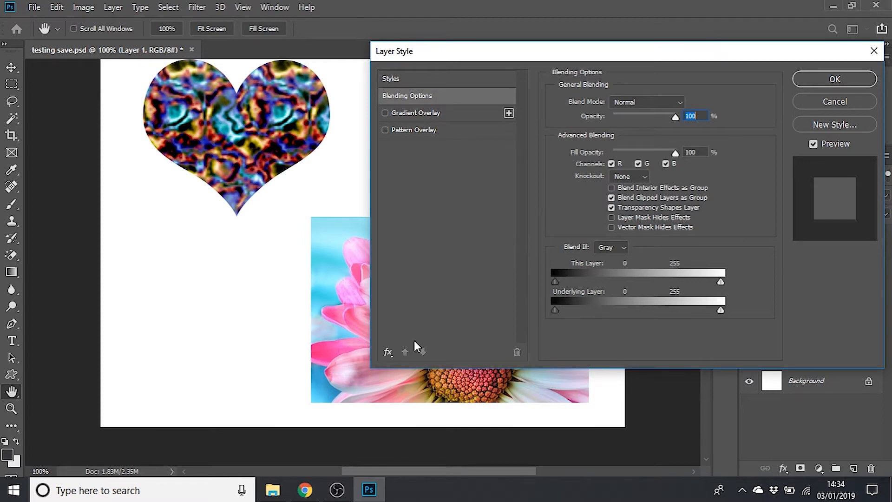
pyautogui.click(388, 353)
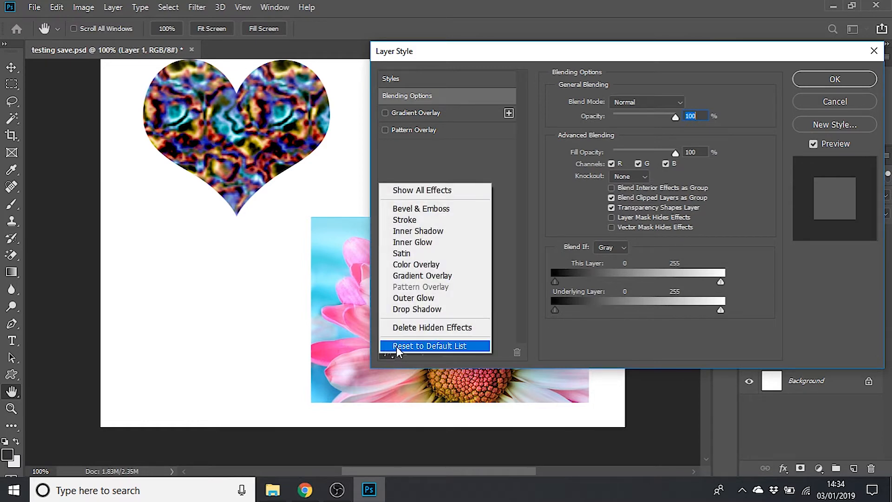
pyautogui.click(397, 347)
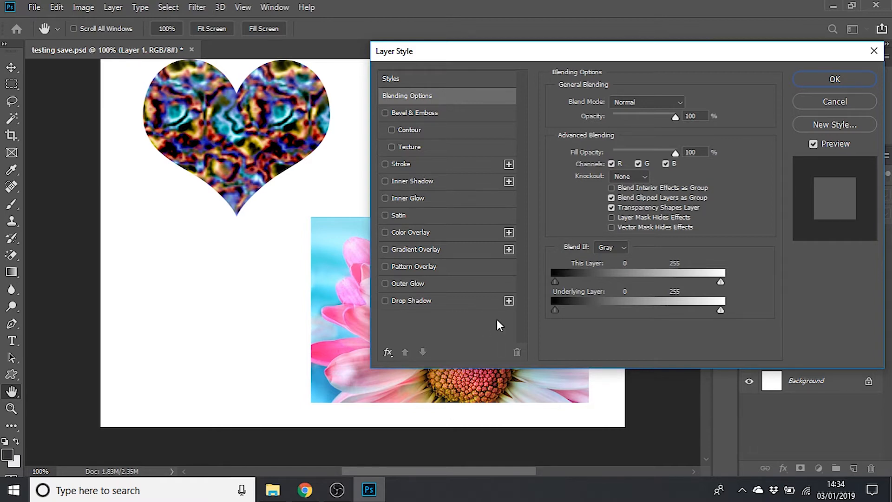
# - Add a stroke to the flower photo with a size of 10 px
pyautogui.moveTo(486, 56); pyautogui.dragTo(571, 55)
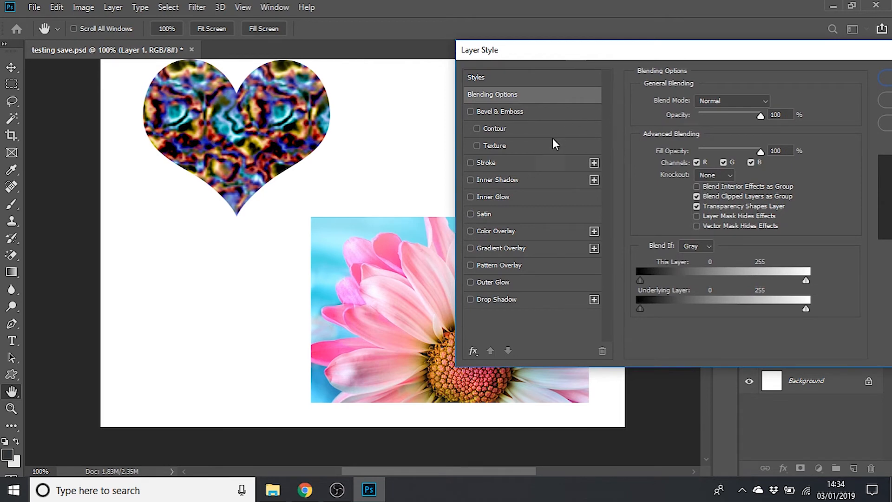
pyautogui.click(508, 161)
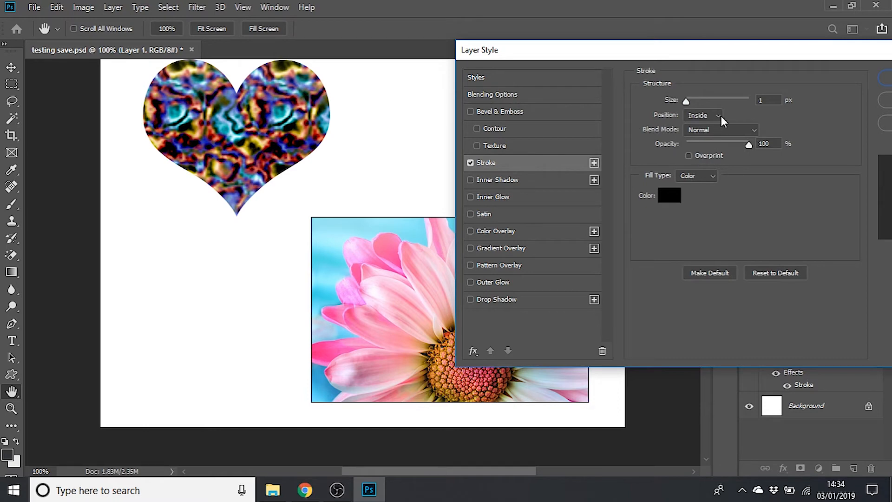
pyautogui.moveTo(687, 102); pyautogui.dragTo(693, 102)
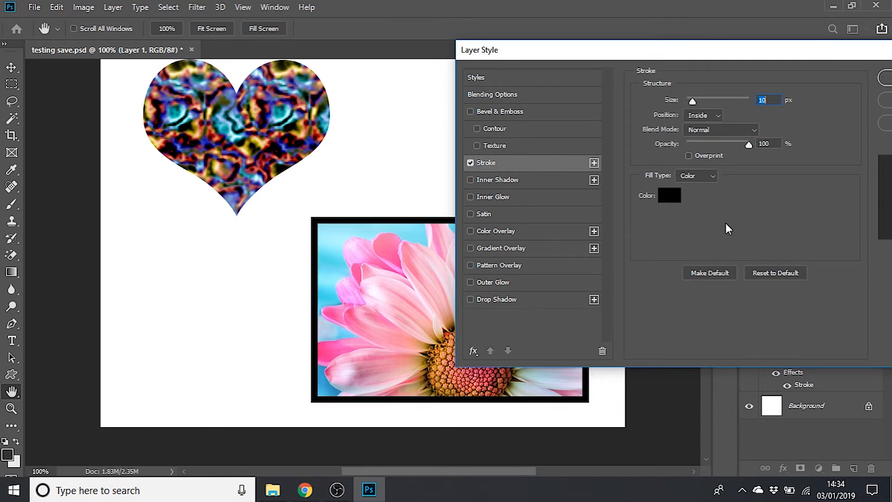
# - Set the stroke colour to pink (f570a4) sampled from a petal in the flower photo, and apply the layer style
pyautogui.click(669, 195)
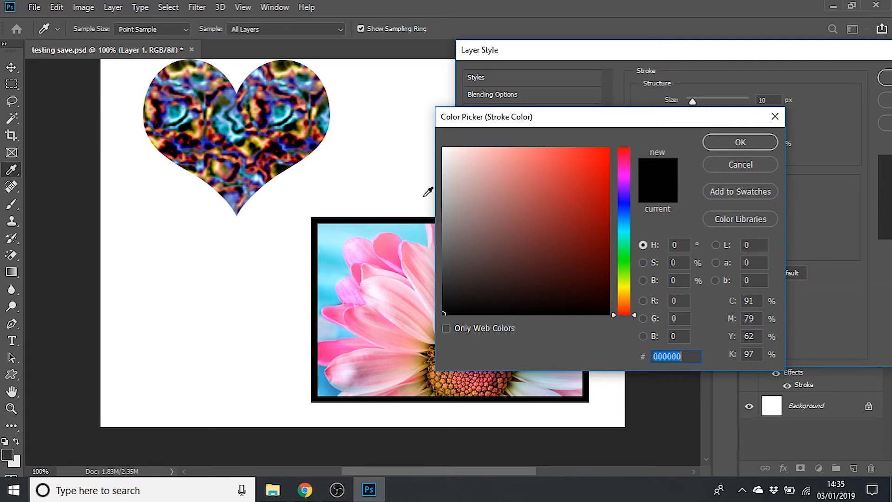
pyautogui.click(389, 238)
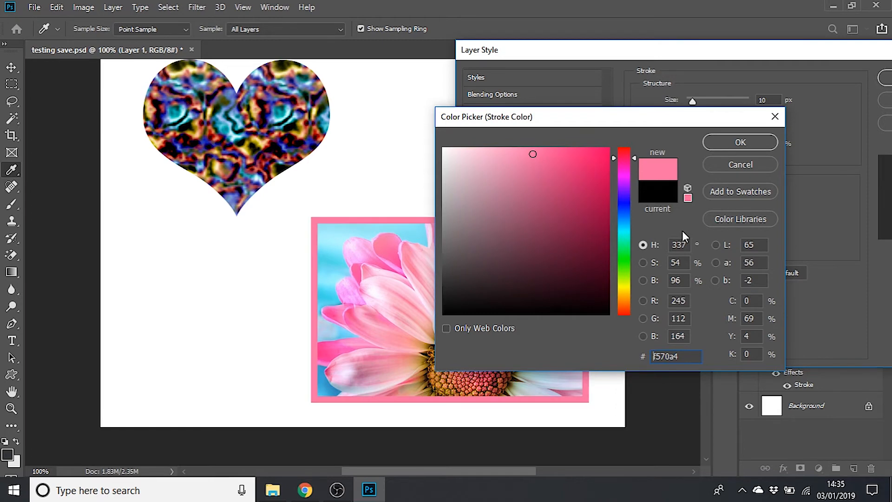
pyautogui.click(723, 141)
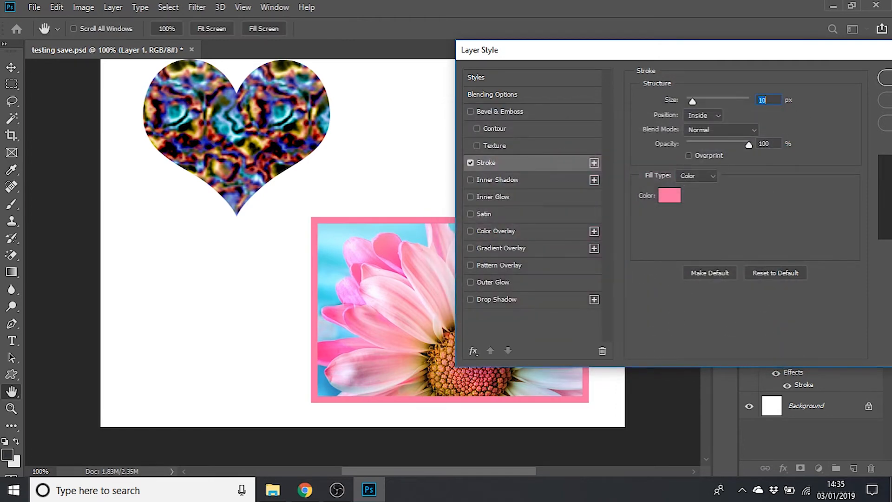
pyautogui.click(886, 78)
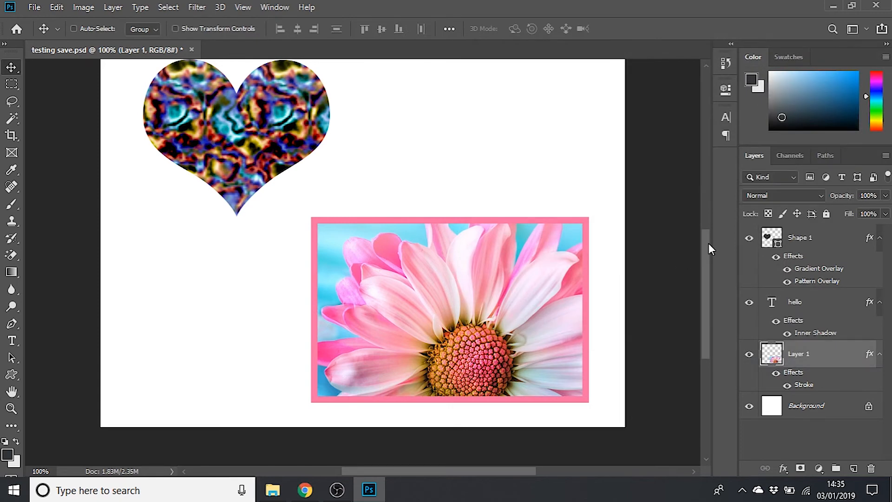
# - Clear the layer style from the hello text layer
pyautogui.moveTo(709, 244); pyautogui.dragTo(704, 230)
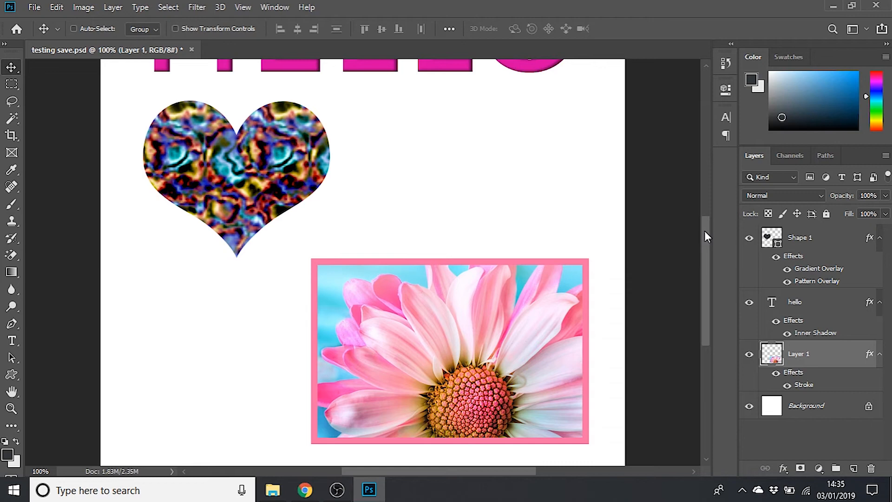
pyautogui.moveTo(704, 231); pyautogui.dragTo(709, 193)
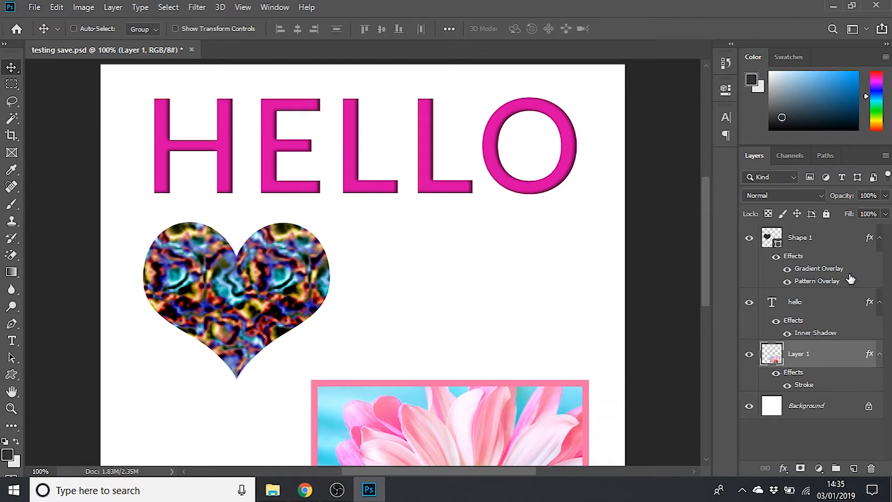
pyautogui.rightClick(856, 302)
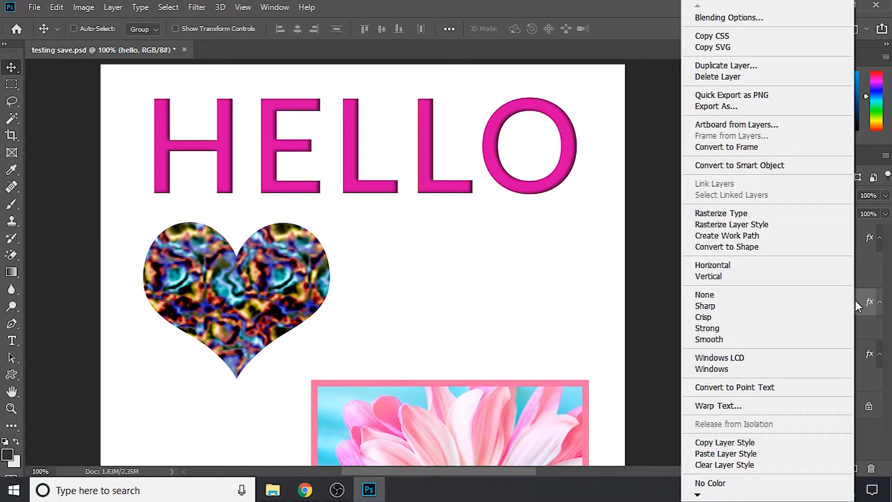
pyautogui.click(775, 465)
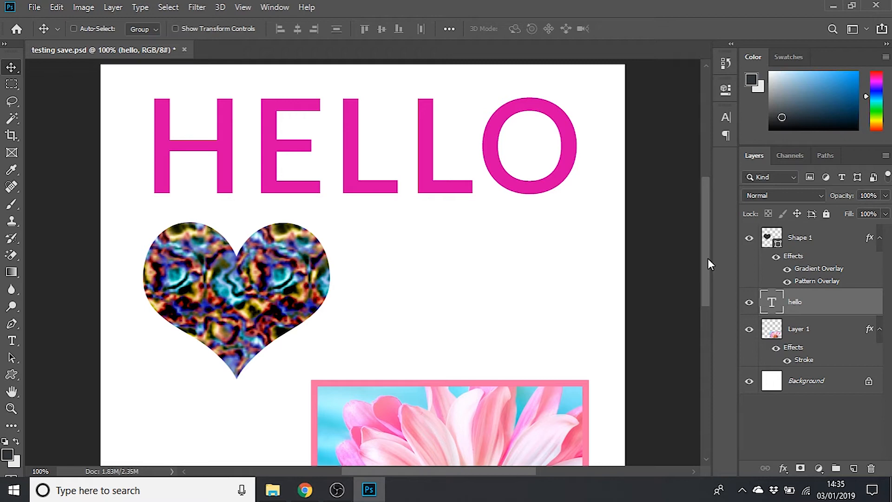
# - Copy the layer style of the flower photo on Layer 1 and paste it onto the heart shape layer
pyautogui.moveTo(708, 259); pyautogui.dragTo(701, 306)
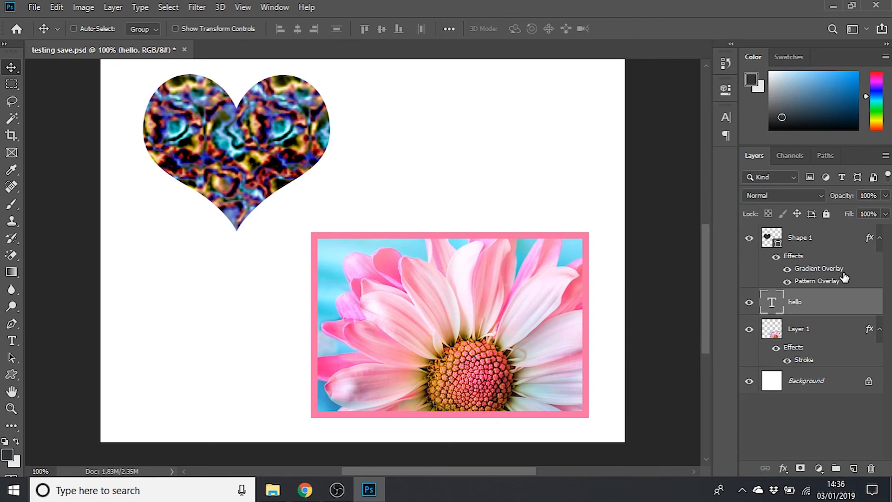
pyautogui.rightClick(843, 333)
pyautogui.click(791, 300)
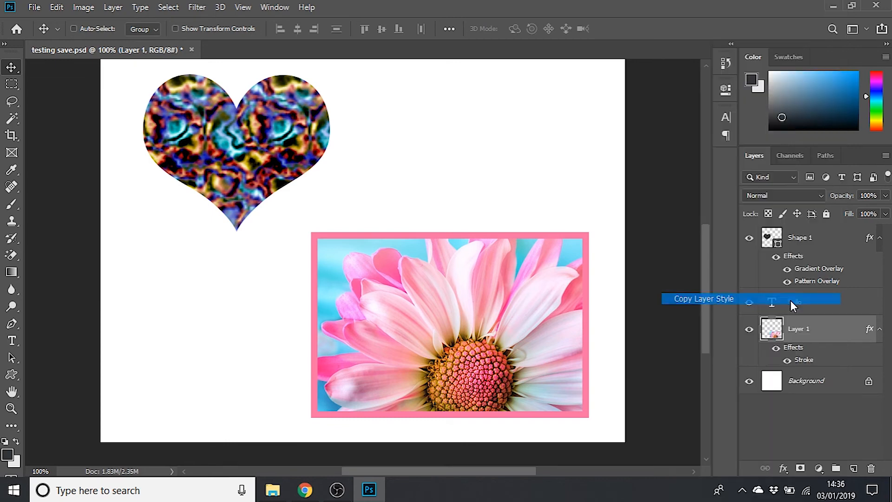
pyautogui.rightClick(846, 234)
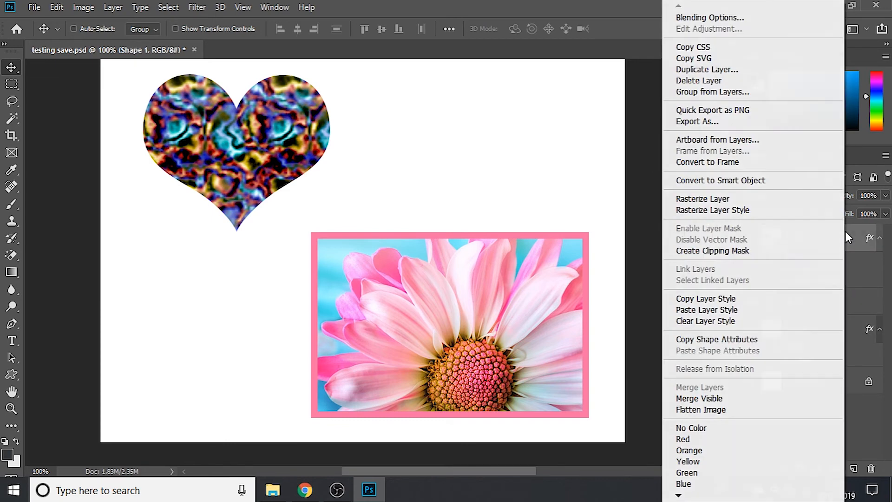
pyautogui.click(785, 310)
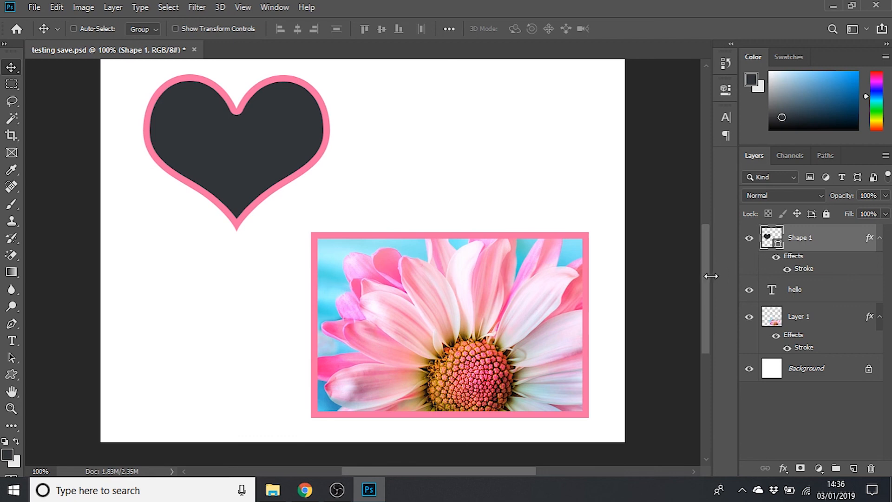
pyautogui.moveTo(706, 278); pyautogui.dragTo(698, 234)
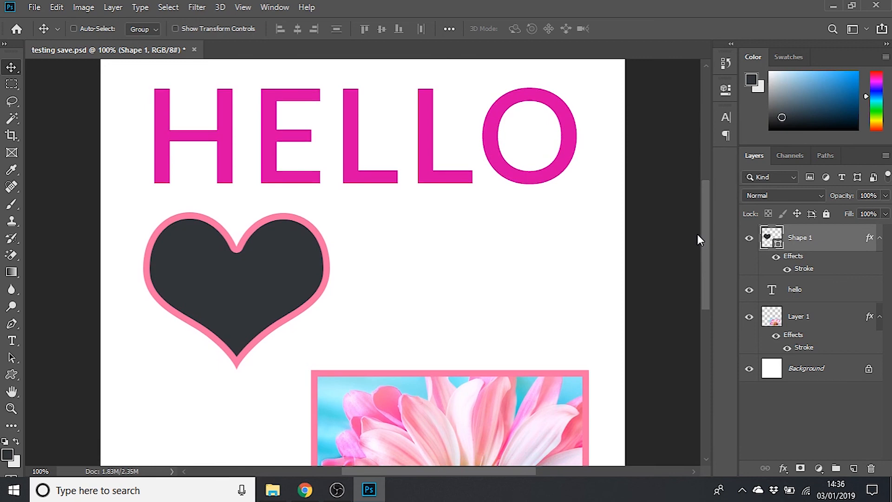